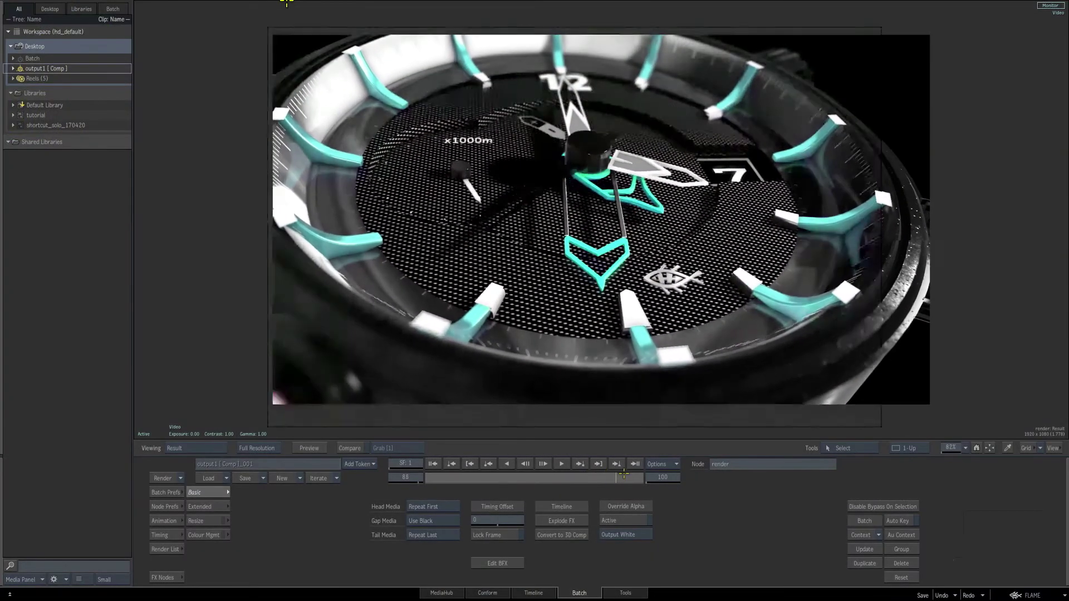
- Examine the finished watch render, the dial geometry of the action209 node and the mux274 "12" image
drag(623, 474, 625, 476)
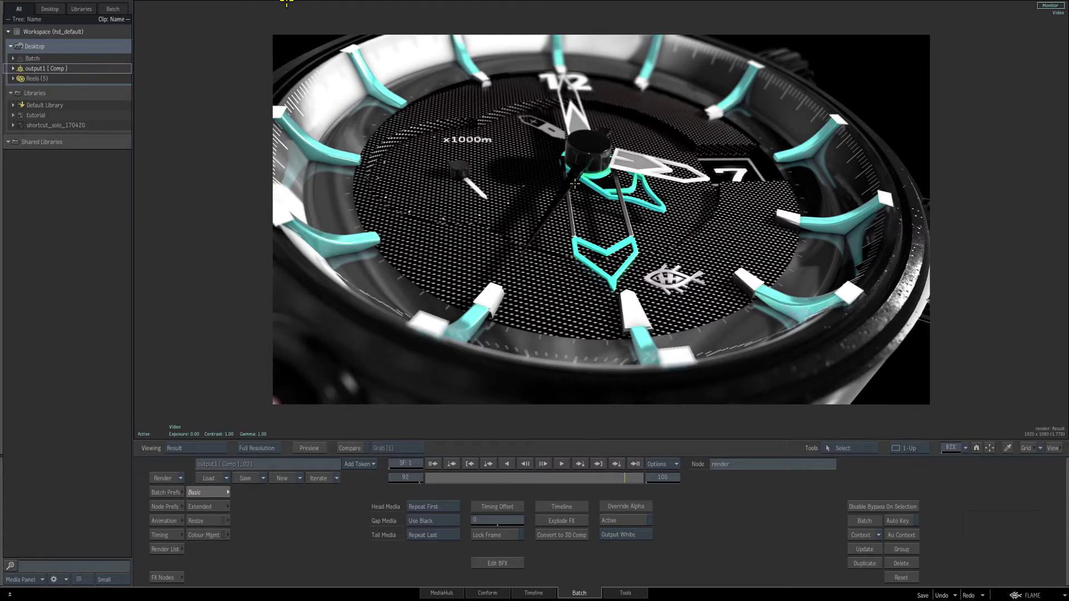
key(Escape)
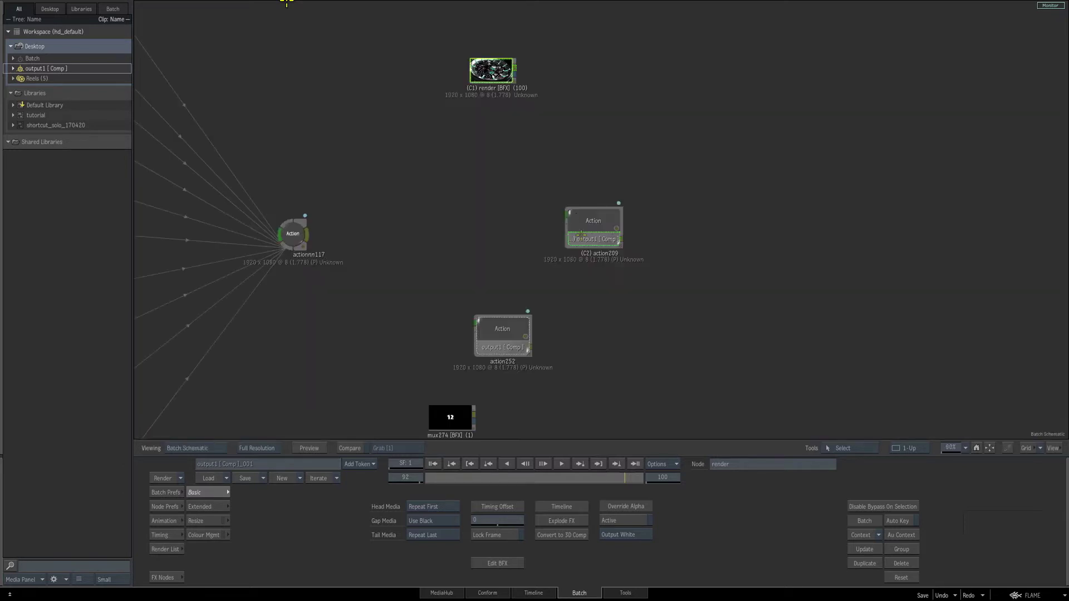
click(592, 222)
key(F4)
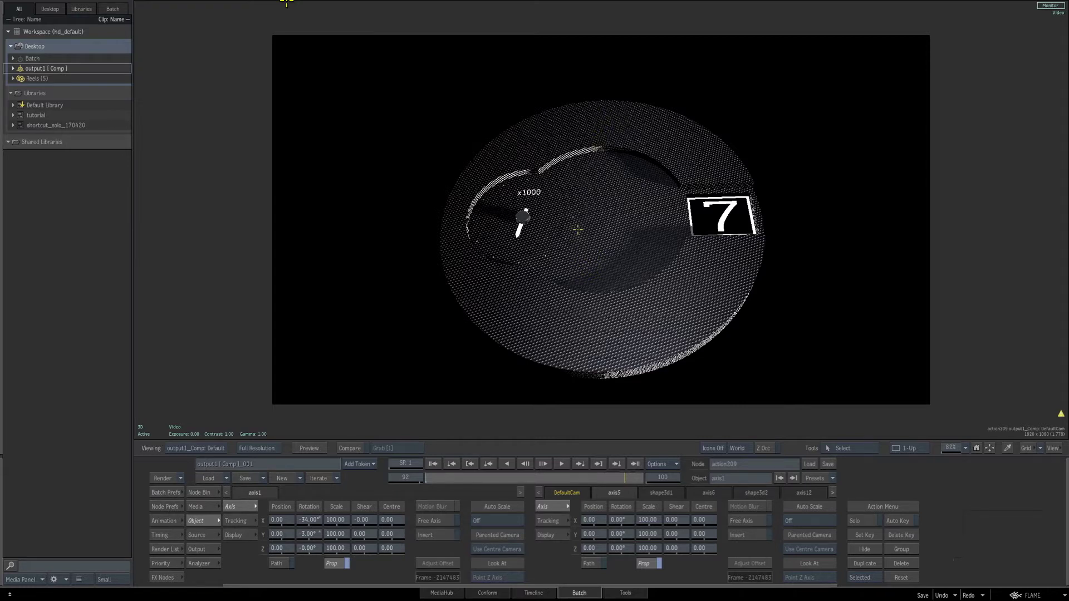
key(Escape)
drag(594, 329, 600, 234)
click(456, 330)
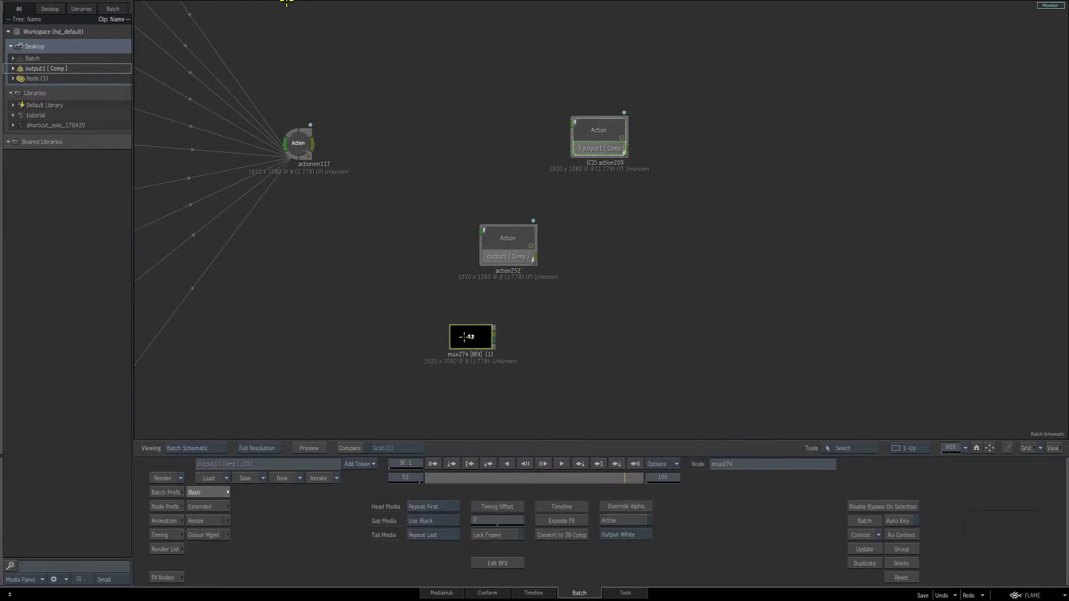
key(grave)
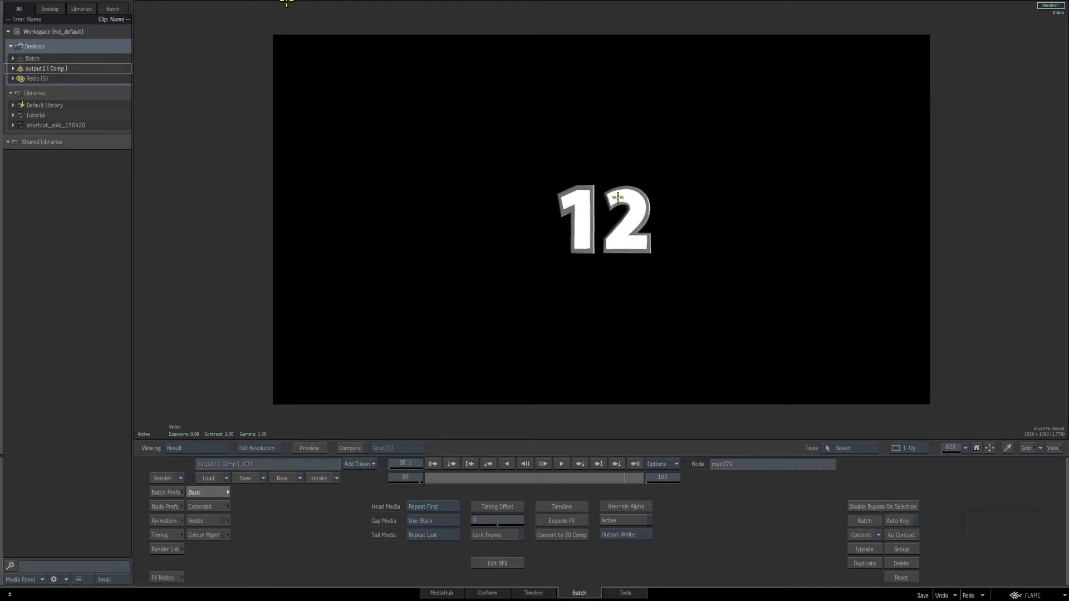
key(Escape)
- Add an Action node, connect the mux274 "12" clip as its background, and open it for editing
mouse_move(10, 523)
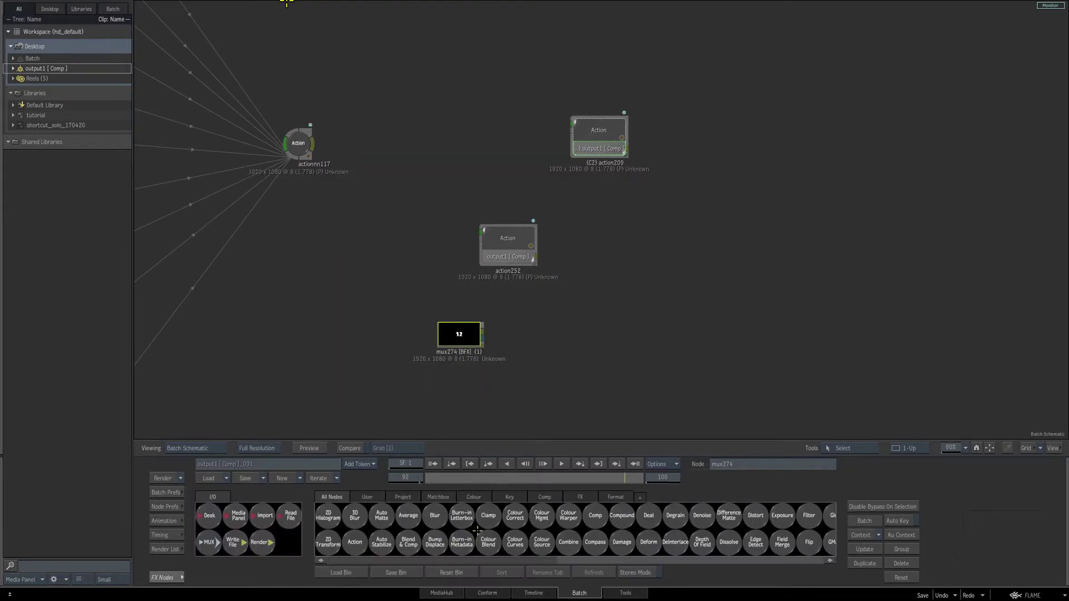
key(a)
click(355, 542)
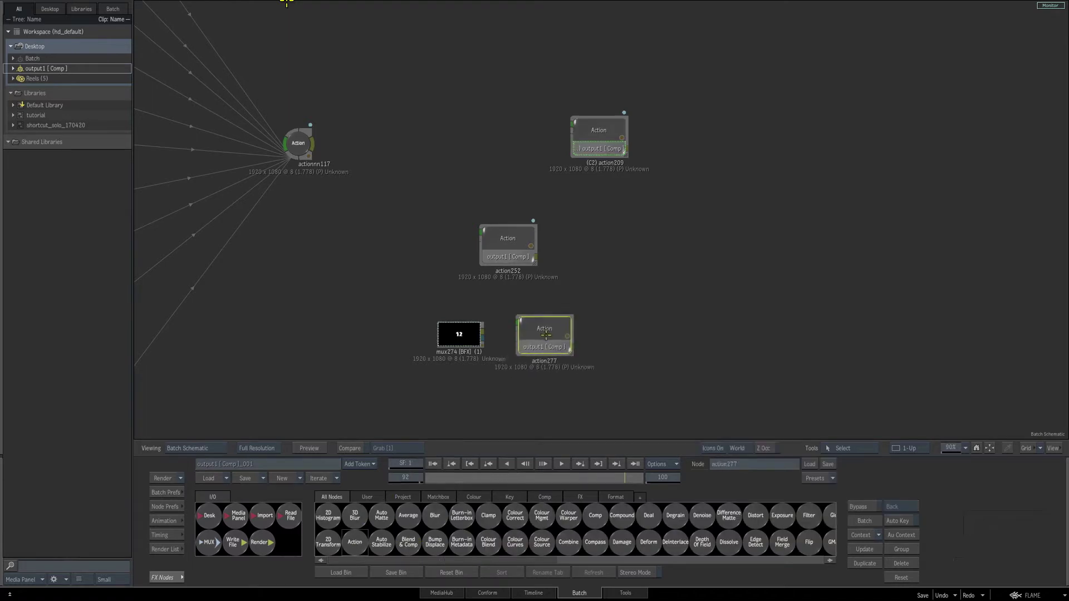
click(508, 342)
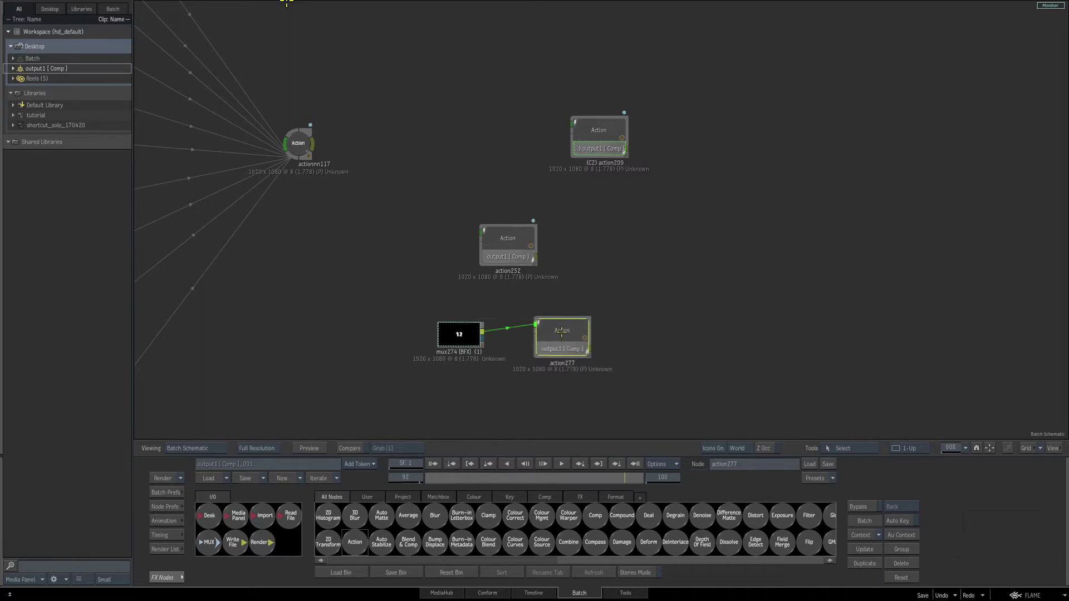
drag(462, 336, 434, 336)
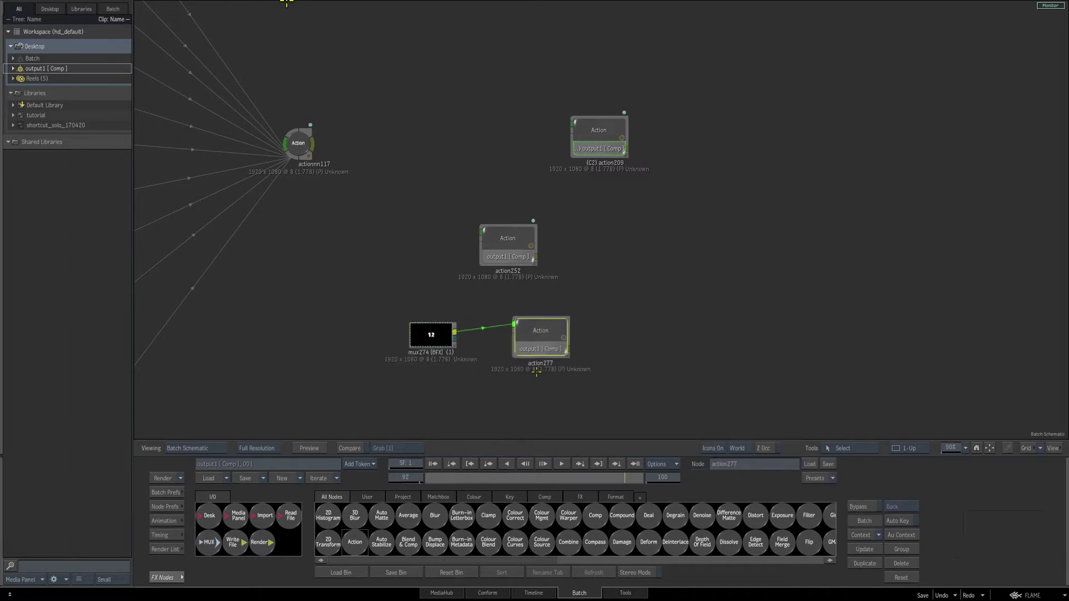
double_click(537, 372)
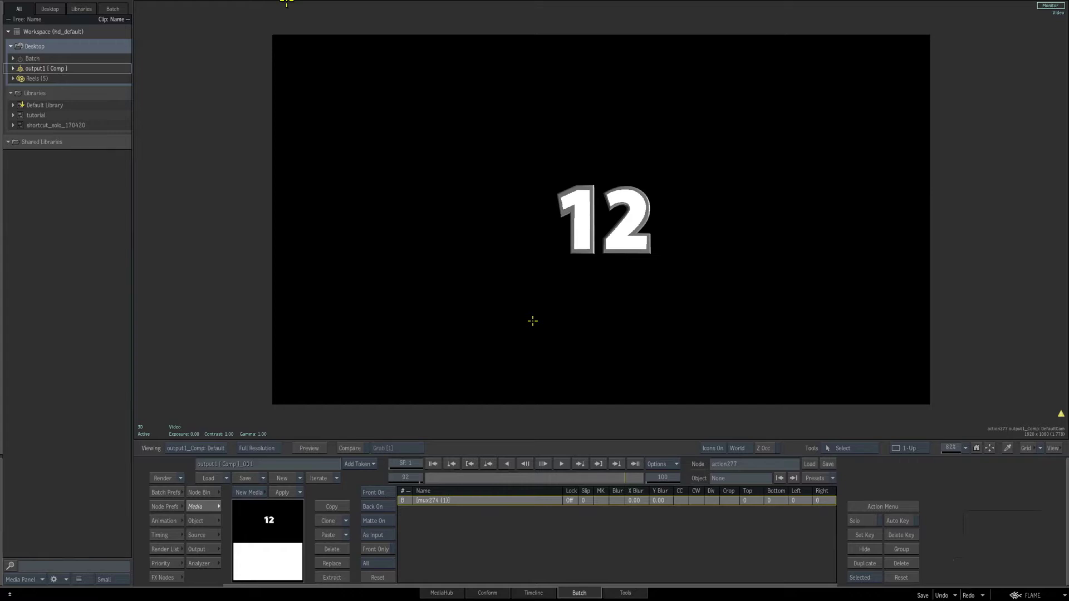
- Add a 3D Shape node to the new Action's schematic
key(Escape)
click(202, 491)
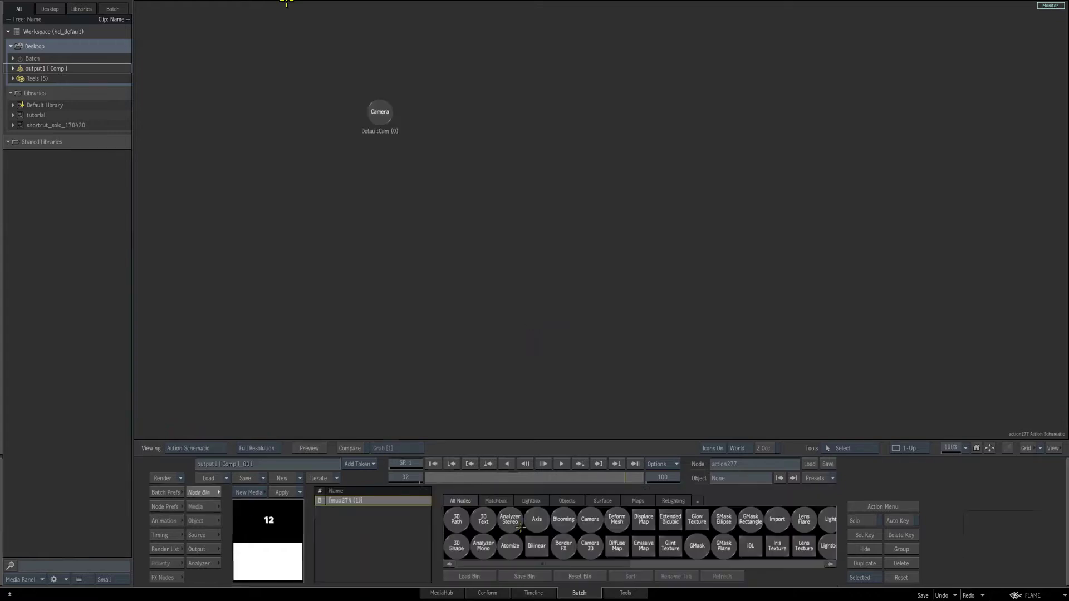
key(3)
drag(460, 540, 556, 171)
click(556, 272)
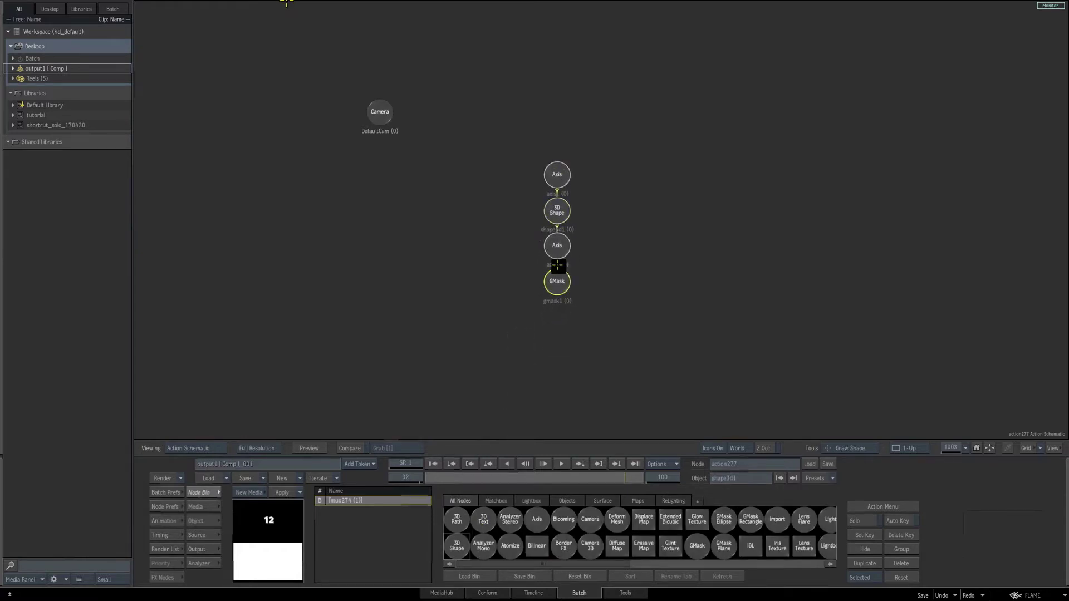
- Turn off Auto Tangents for the new 3D shape's mask vertices
key(Escape)
drag(951, 448, 1033, 359)
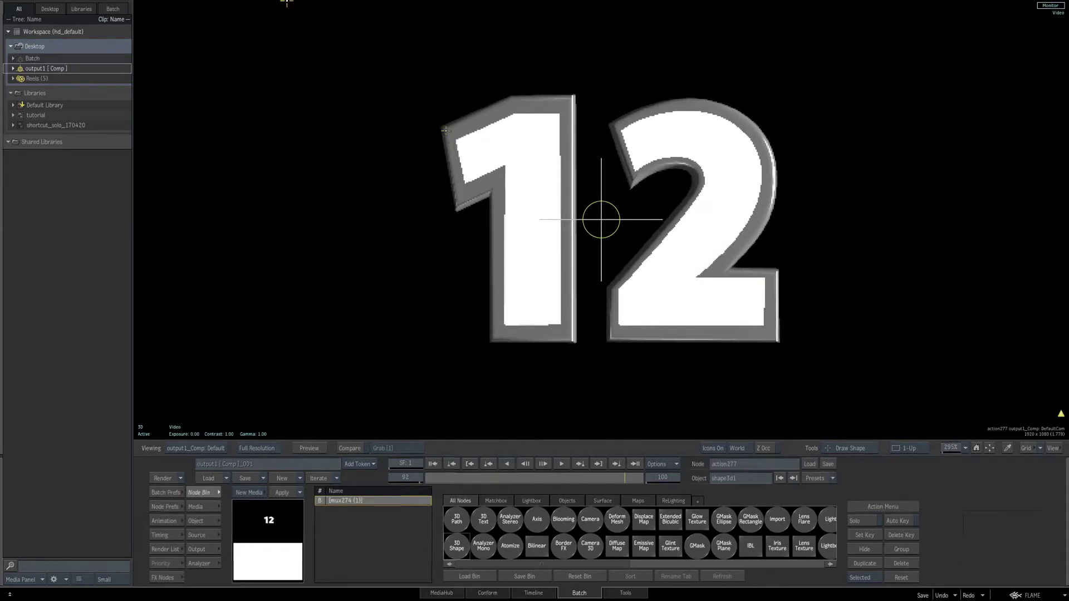
click(199, 521)
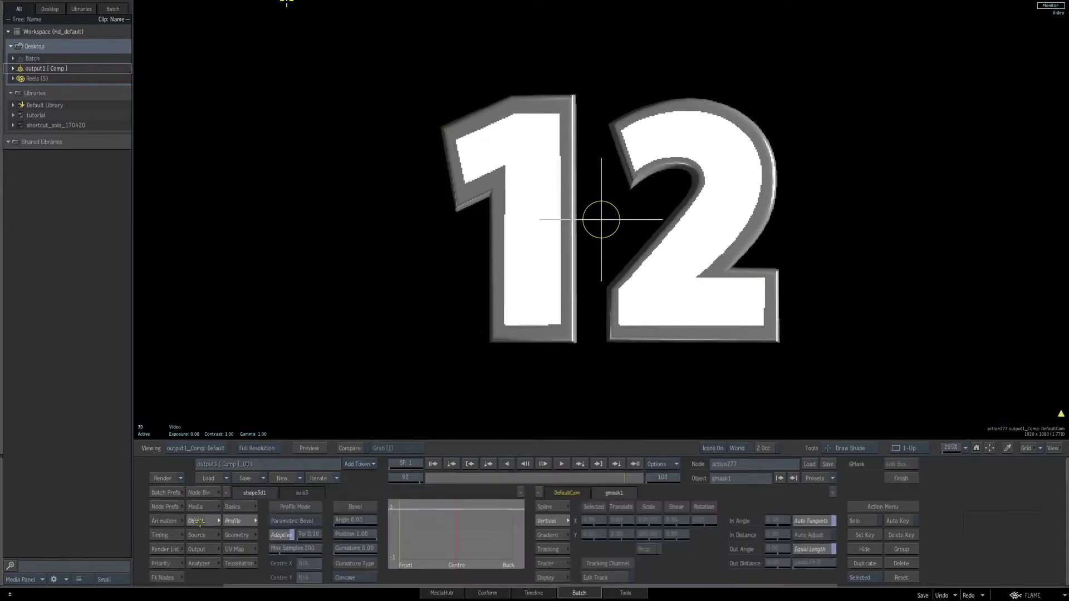
click(552, 507)
click(556, 524)
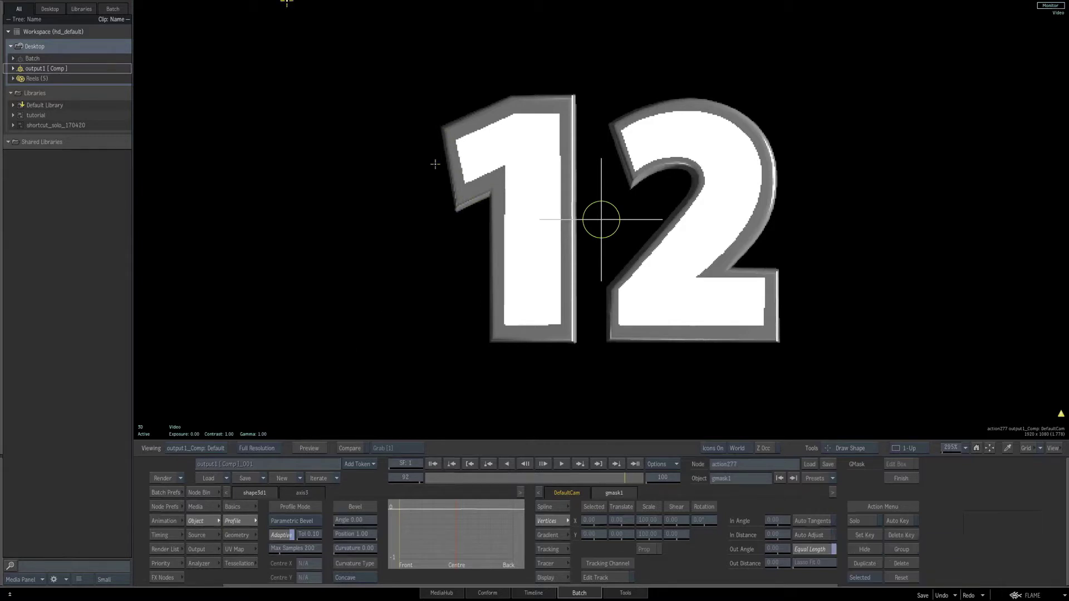
- Trace the outer outline of the digit 1 as a closed straight-edged shape and set its transparency to 30%
click(444, 127)
click(492, 340)
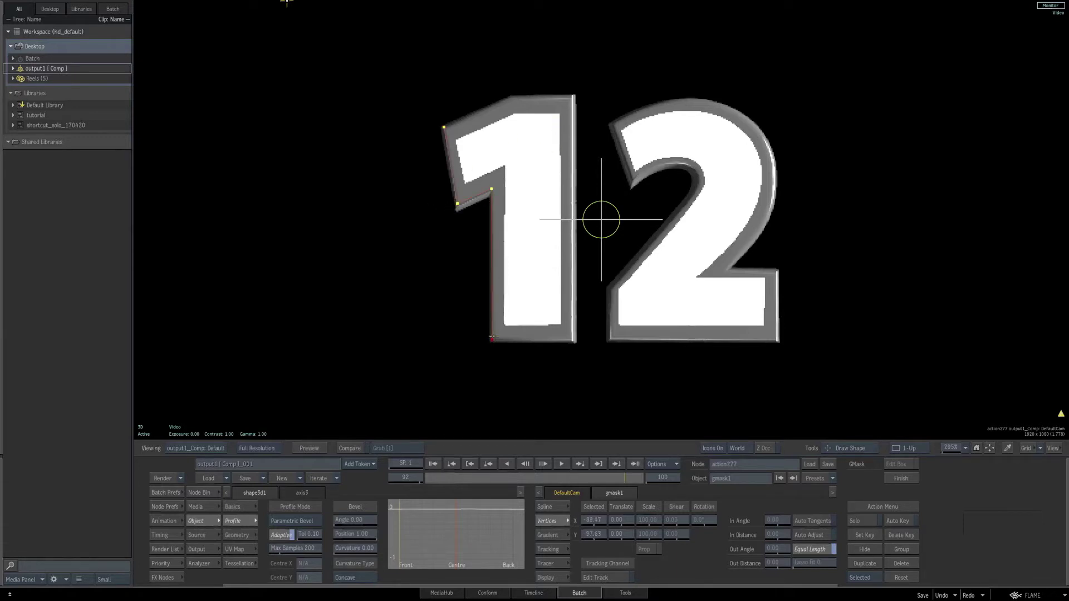
click(573, 341)
click(572, 95)
click(514, 95)
click(444, 128)
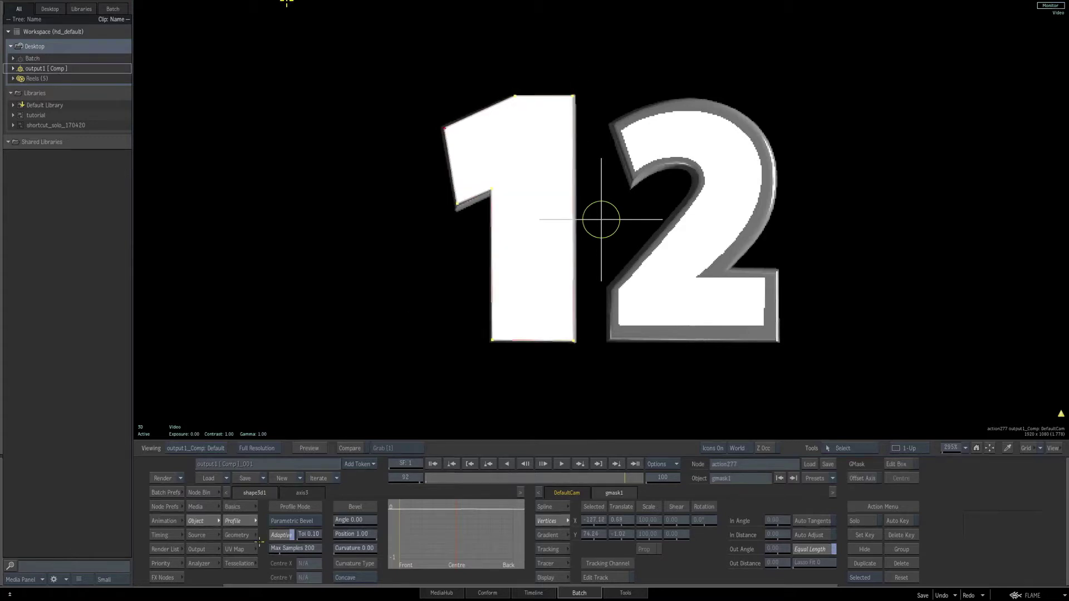
click(238, 536)
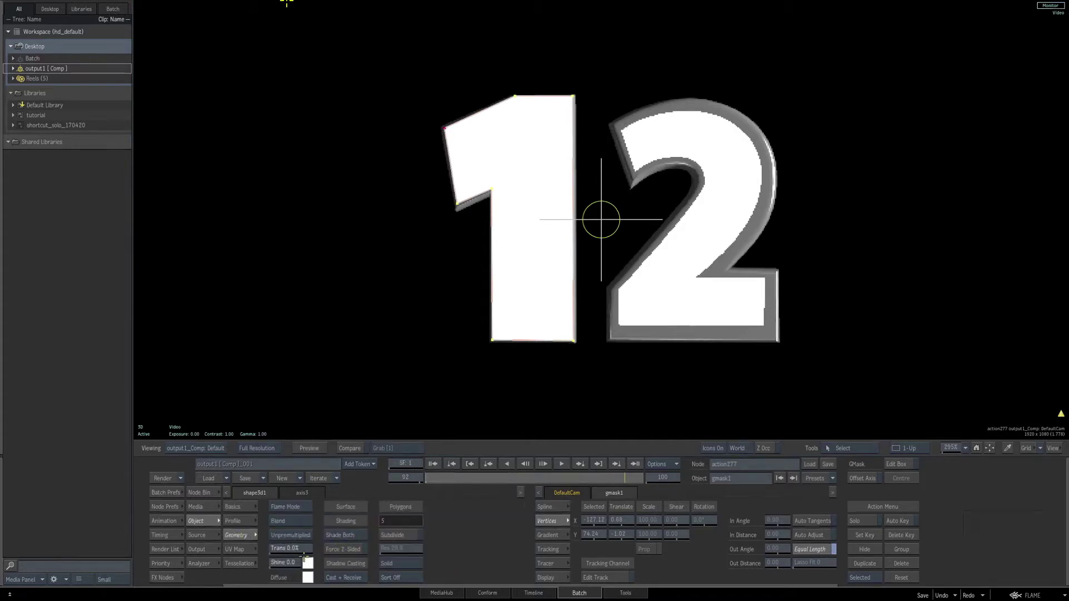
drag(290, 548, 302, 539)
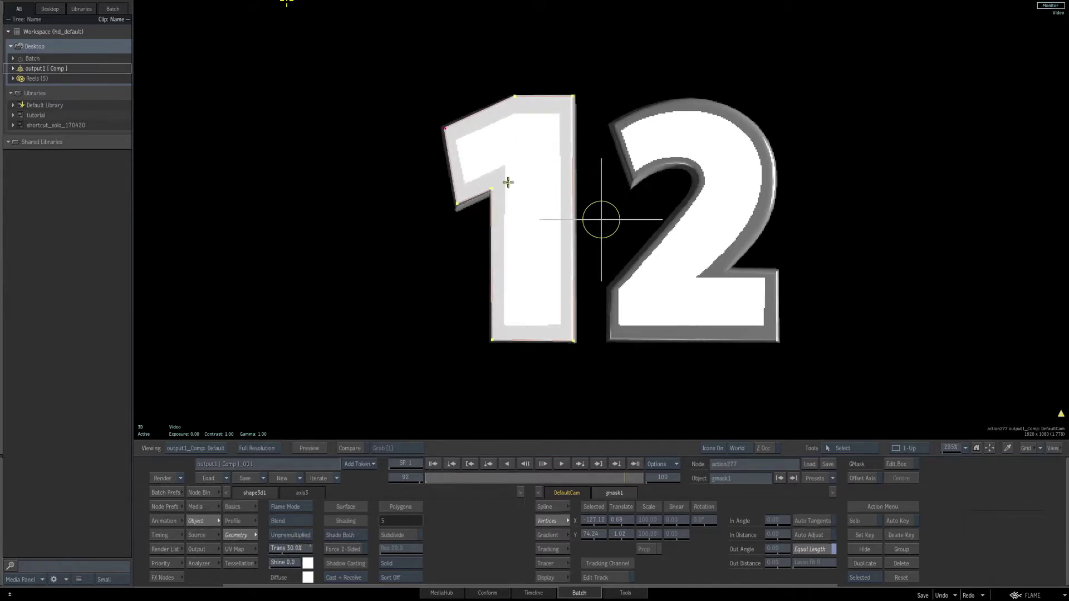
- Add a second 3D Shape node to the Action schematic for the digit 2
click(203, 494)
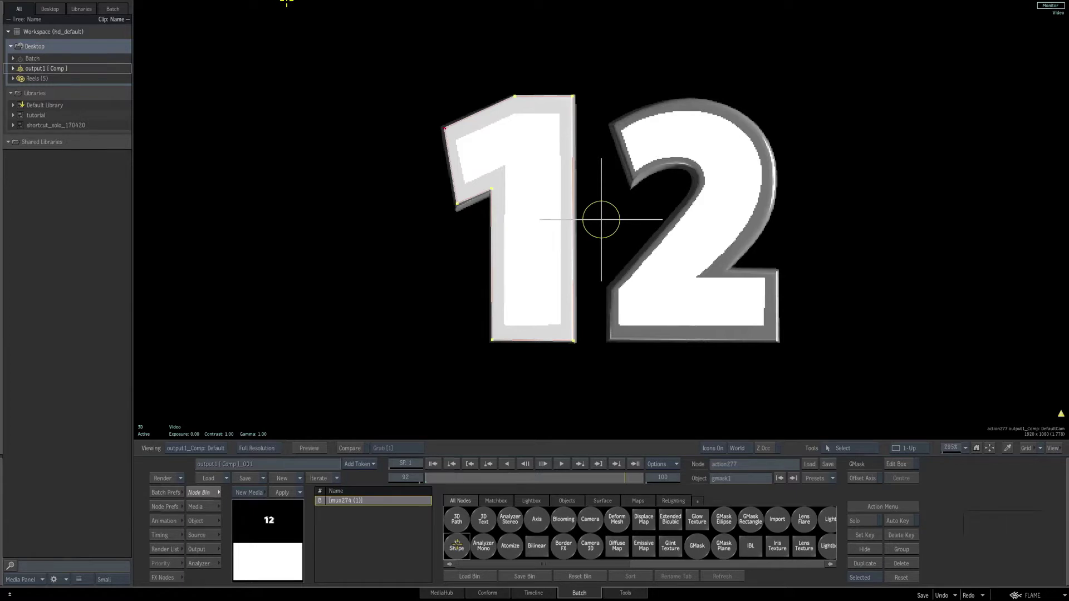
key(F8)
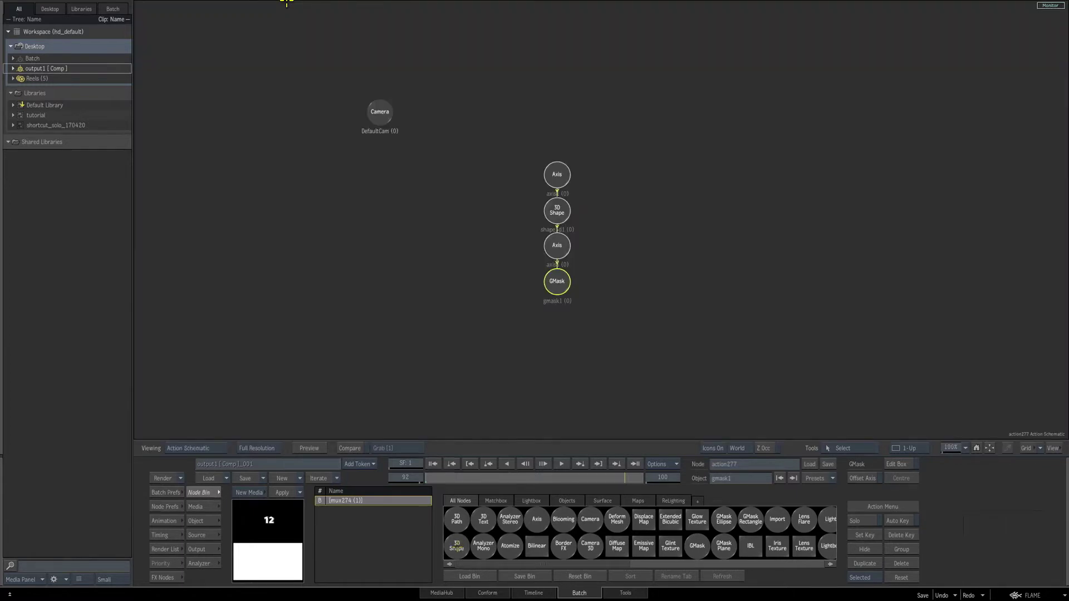
click(456, 545)
key(F4)
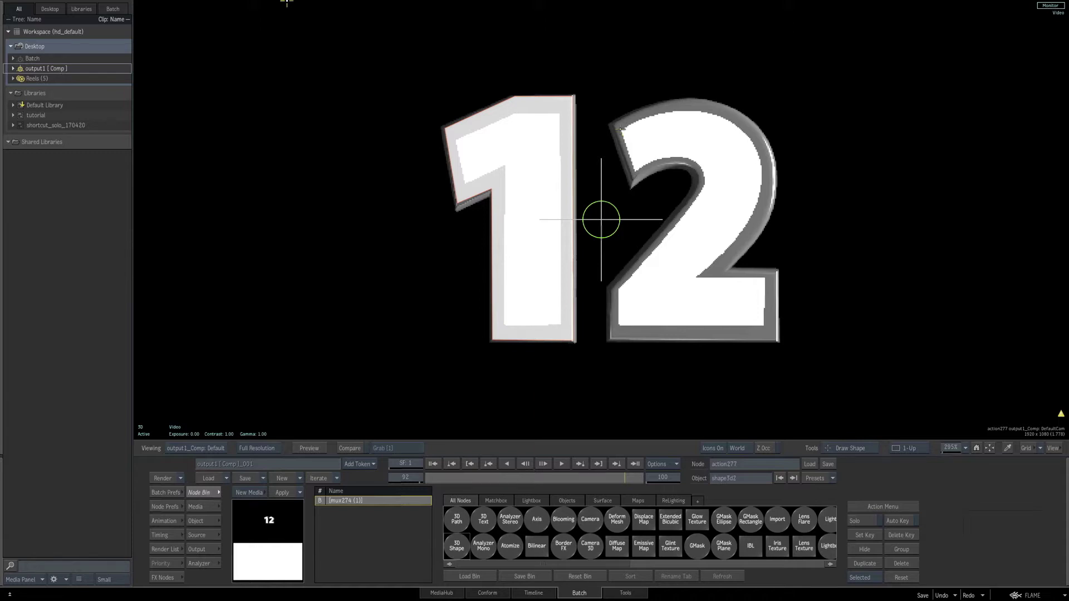
- Trace the outer outline of the digit 2 as a closed shape, with curved tangents around its rounded parts
click(613, 123)
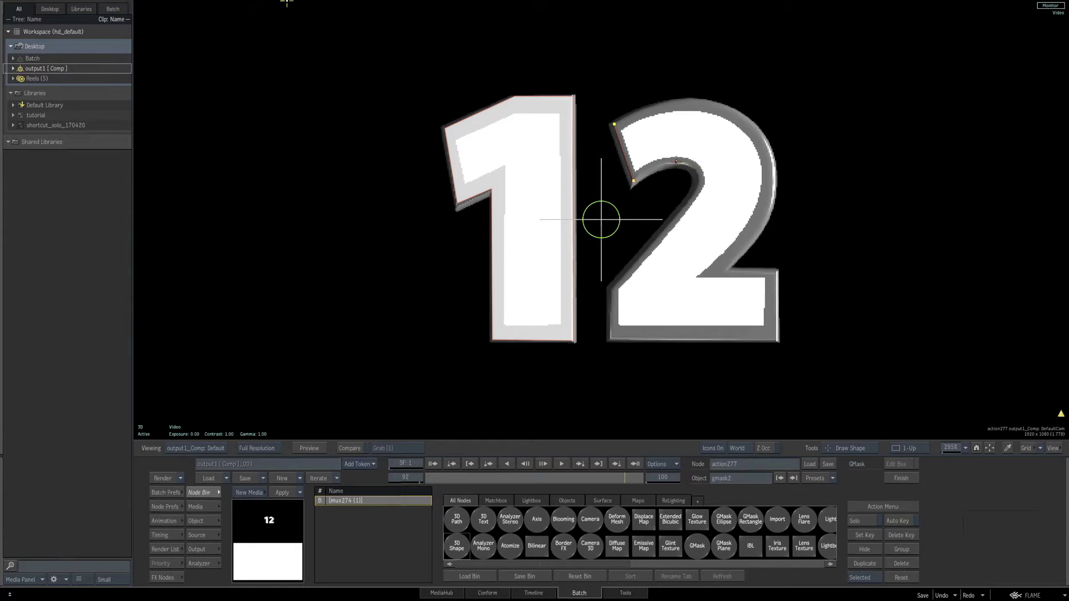
drag(676, 162, 697, 160)
click(611, 289)
drag(775, 181, 773, 138)
drag(720, 103, 699, 97)
click(613, 123)
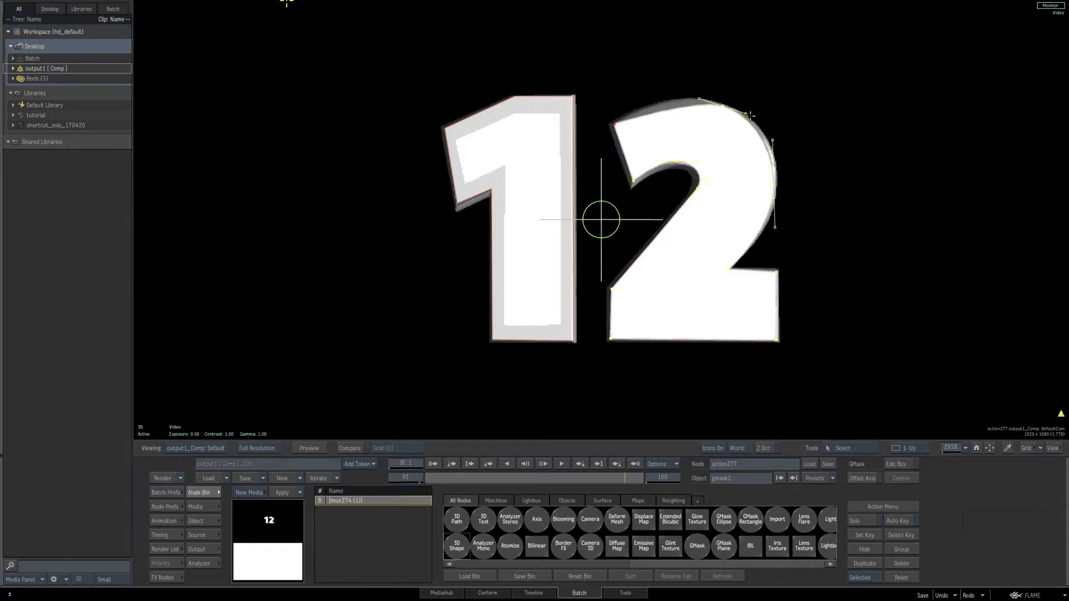
- Adjust the vertices and tangent handles along the 2's outer right curve to follow the reference image
drag(746, 113, 758, 119)
drag(778, 170, 763, 199)
drag(773, 139, 775, 137)
drag(773, 184, 774, 185)
drag(776, 137, 774, 139)
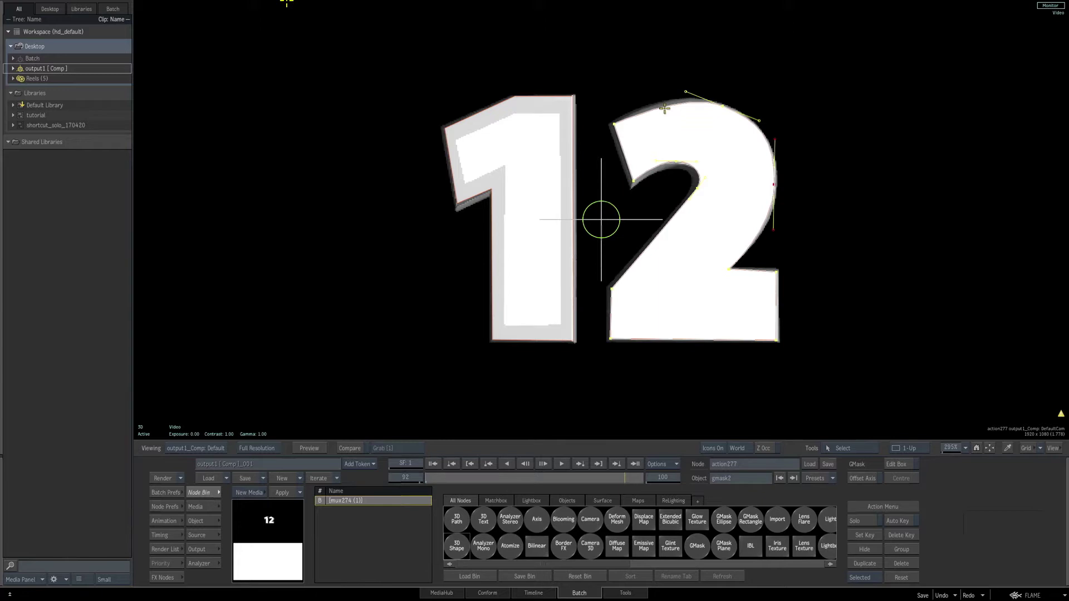
- Add a vertex with Auto Tangents on the 2's upper-left curve, fit it to the reference, and turn Auto Tangents off
key(a)
click(201, 520)
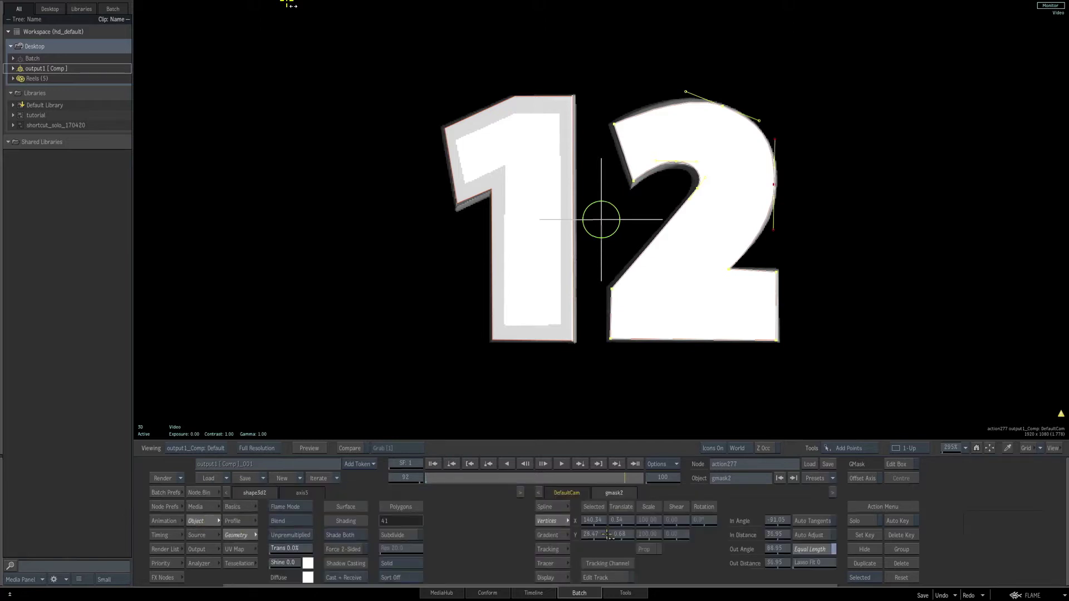
click(815, 520)
click(657, 107)
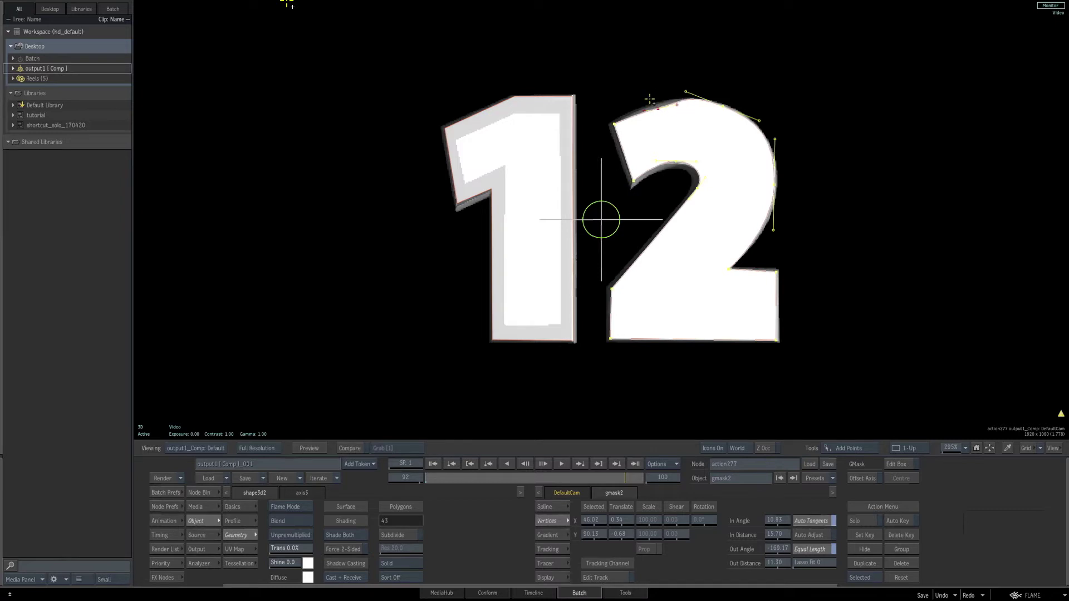
key(Escape)
drag(658, 109, 669, 102)
click(811, 520)
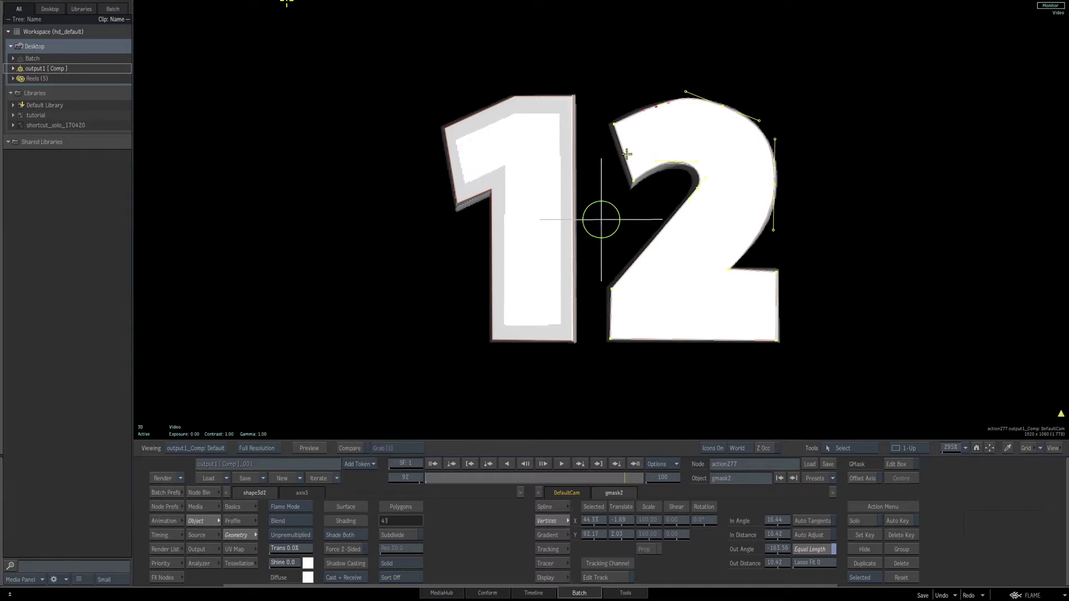
- Try adding a corner vertex on the 2's straight upper-left edge, pull it inward, and delete it
key(a)
click(624, 154)
drag(628, 151, 642, 145)
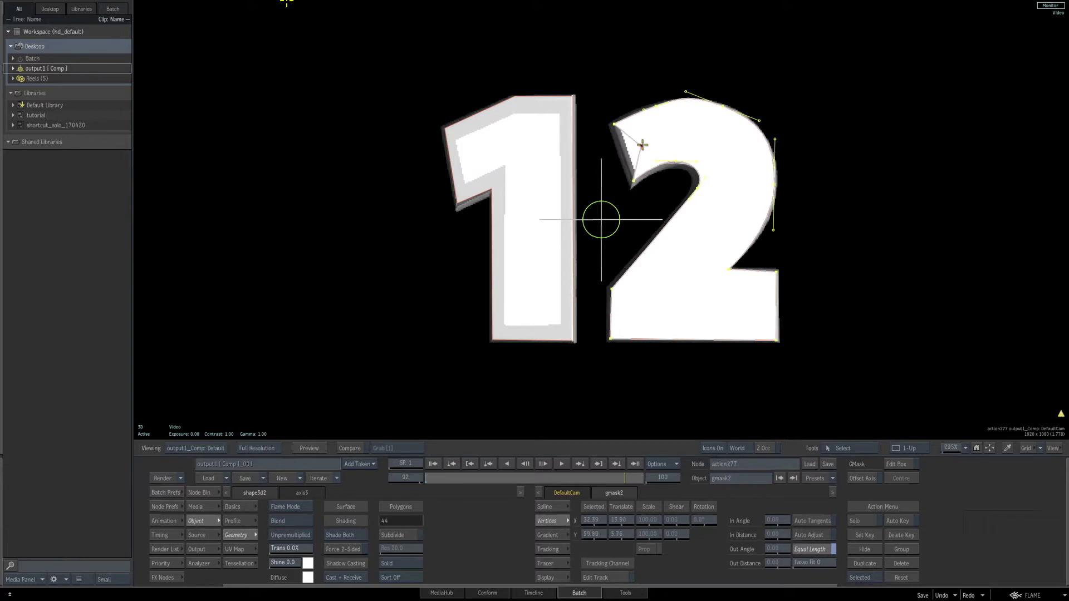
drag(642, 145, 643, 143)
key(Delete)
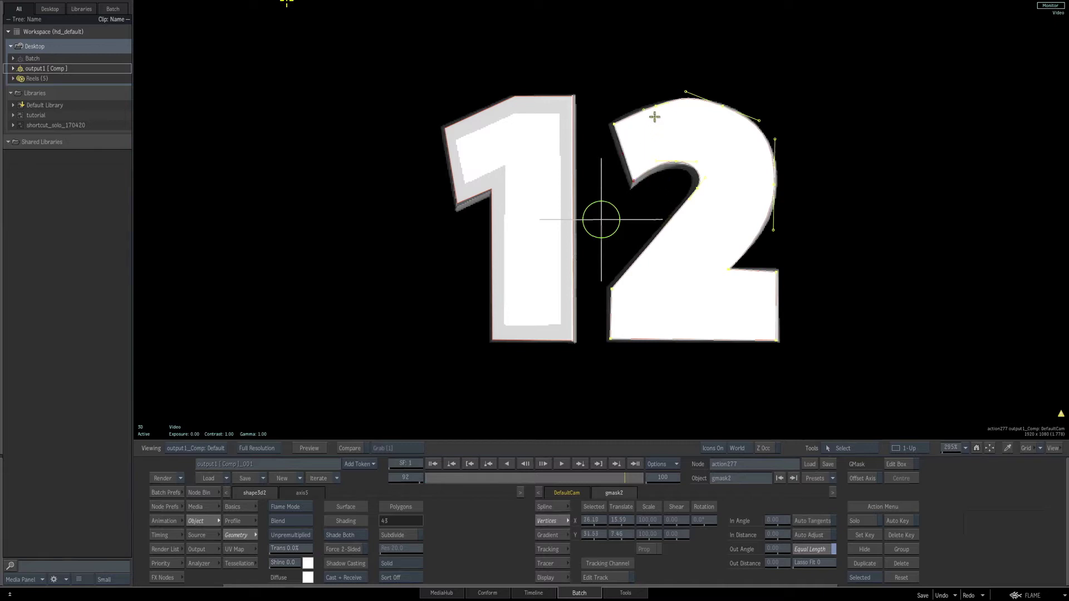
- Set the digit 2 shape's transparency to 36% and refine the tangents along its upper curve
drag(656, 106, 671, 101)
drag(294, 552, 305, 547)
mouse_move(759, 121)
mouse_down()
mouse_move(721, 104)
mouse_move(750, 115)
mouse_up()
click(653, 107)
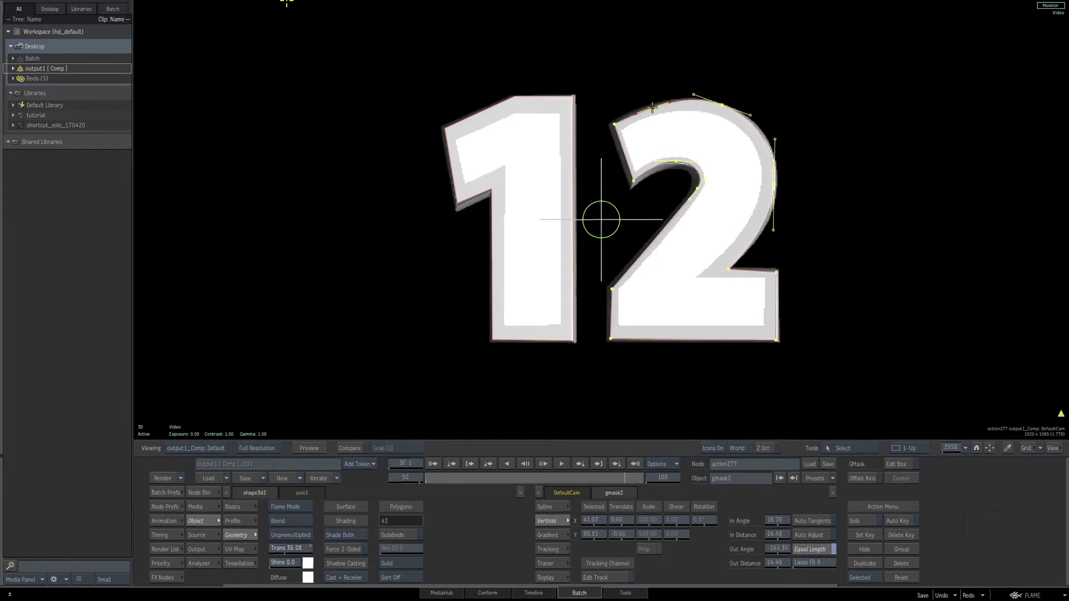
- Reposition the vertices along the 2's inner curve and hook tip to match the reference outline
click(675, 162)
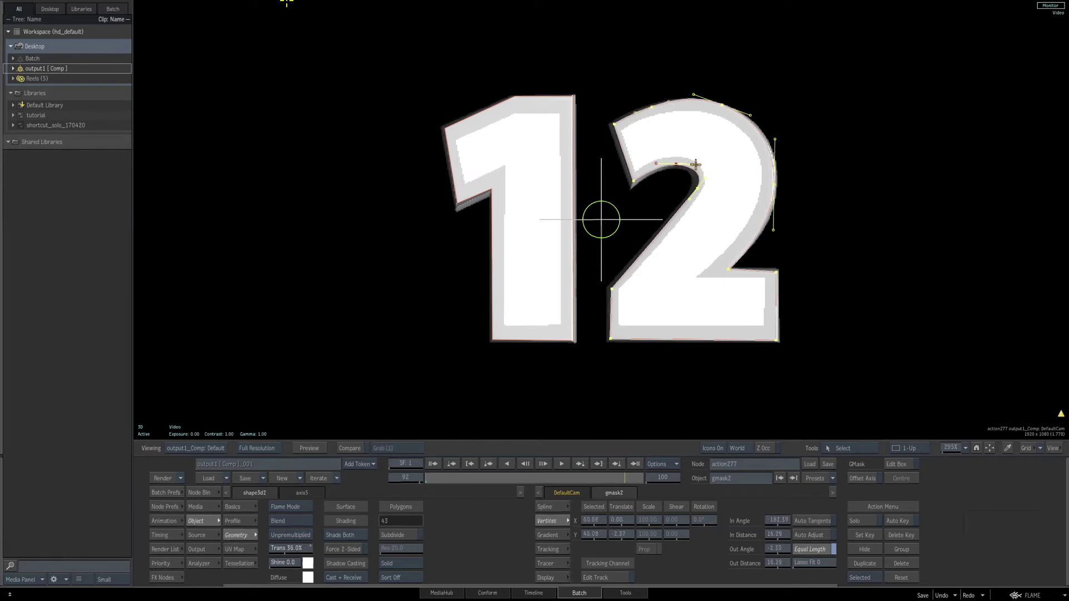
drag(698, 188, 701, 179)
click(633, 183)
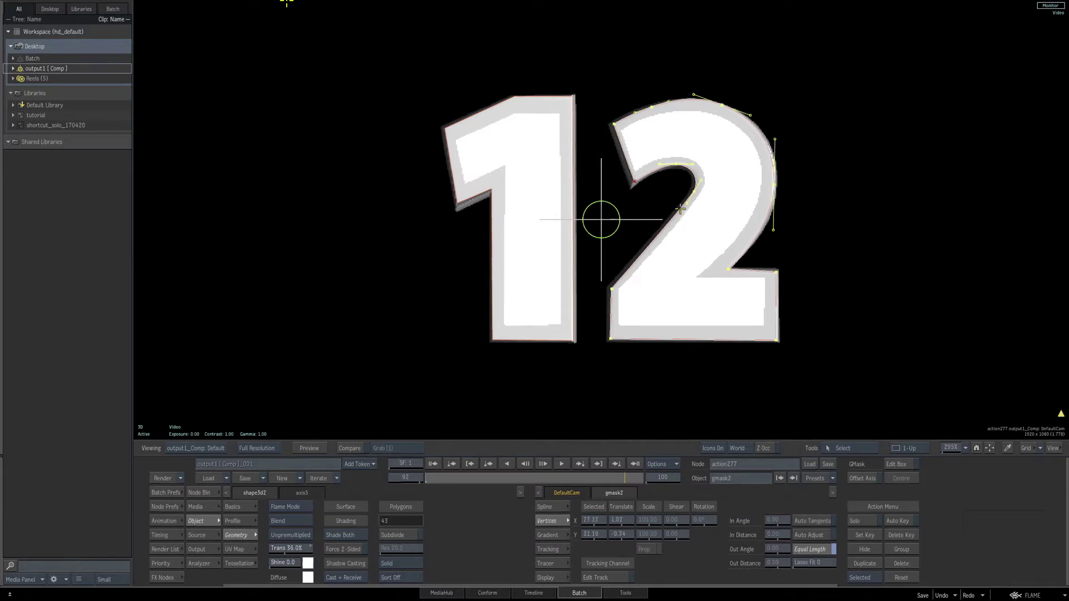
- Add a third 3D Shape node to the Action schematic below the digit 1's chain and return to the result view
key(F8)
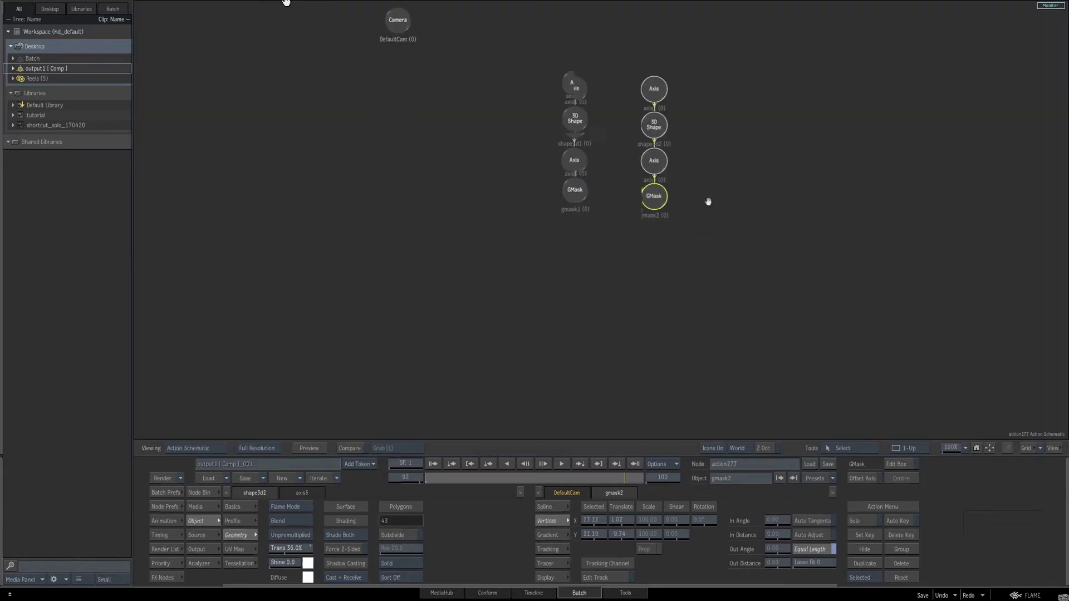
click(198, 493)
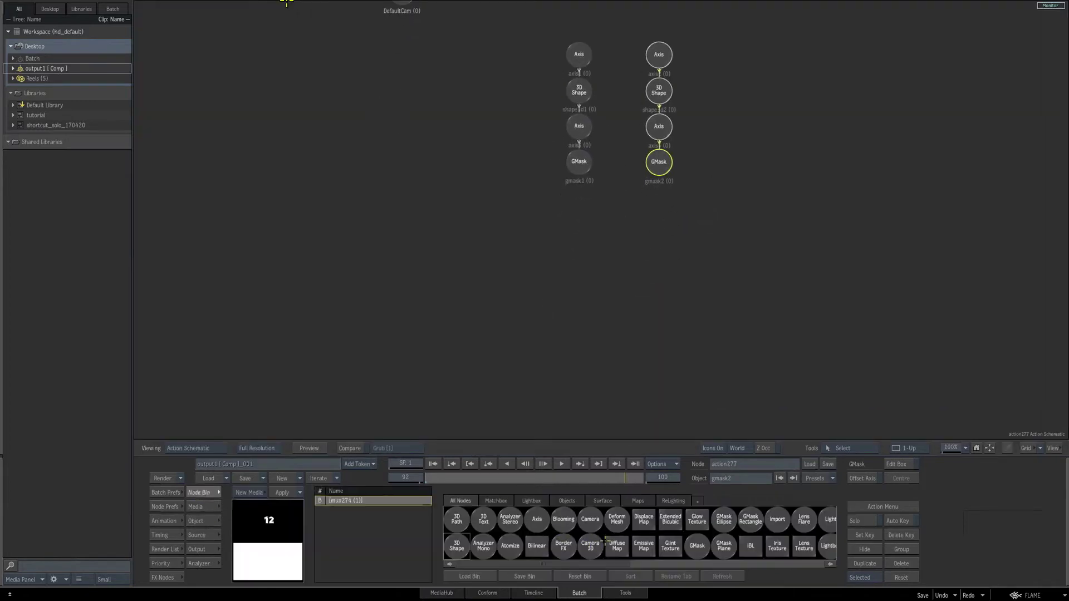
click(457, 546)
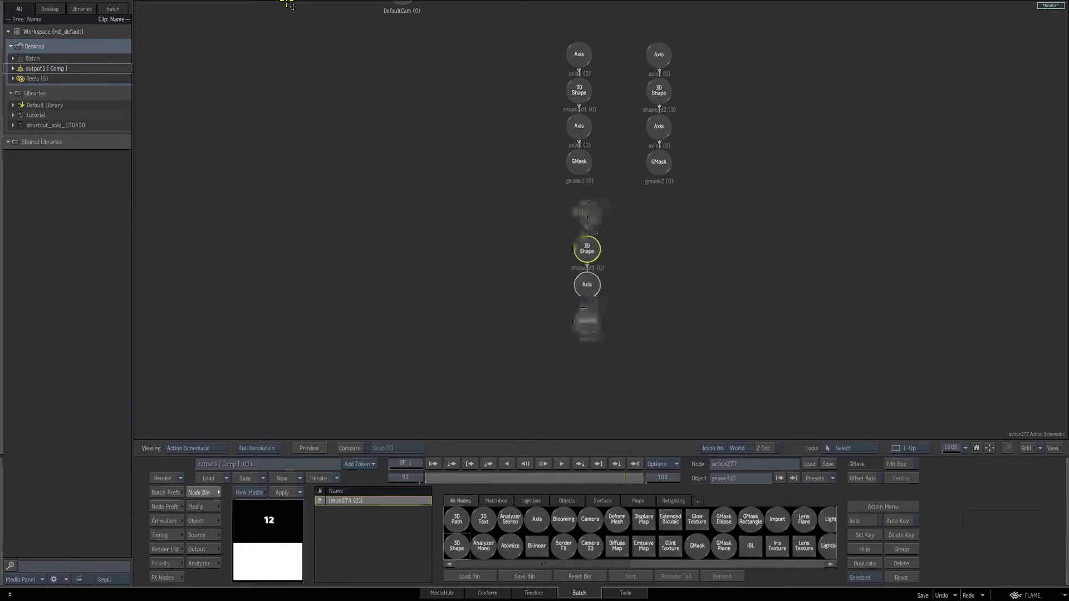
key(F4)
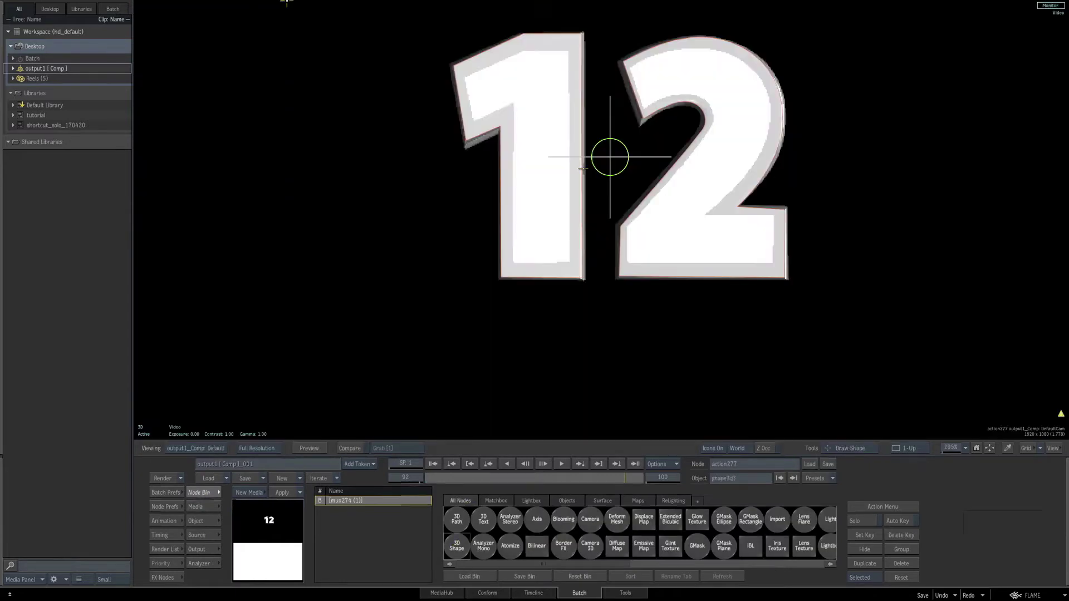
- Trace the white inner face of the digit 1 with corner vertices and close the shape
click(465, 80)
click(472, 120)
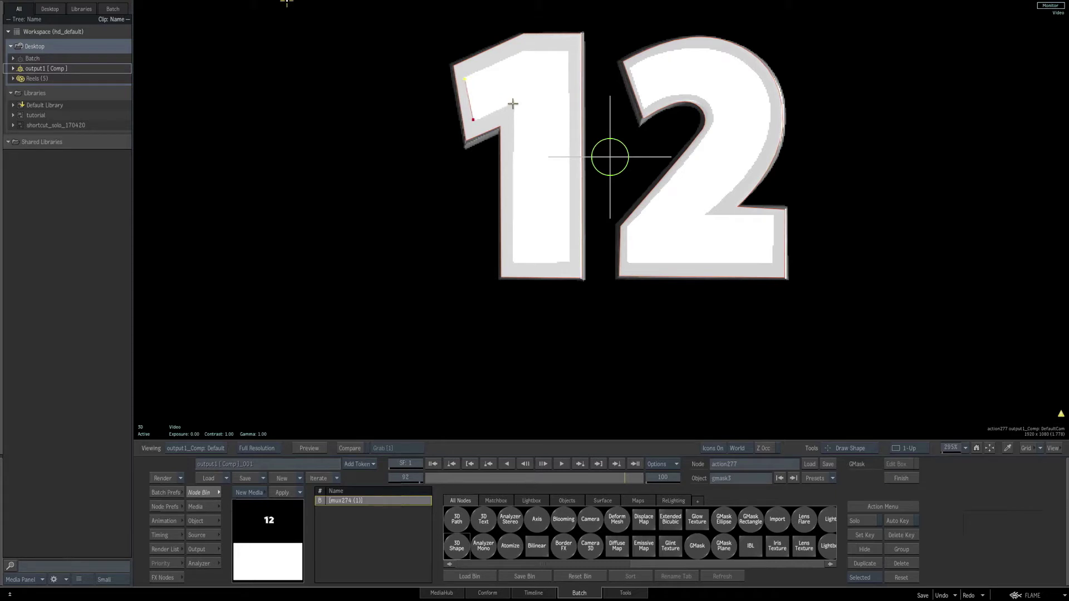
click(513, 103)
click(512, 262)
click(568, 262)
click(569, 52)
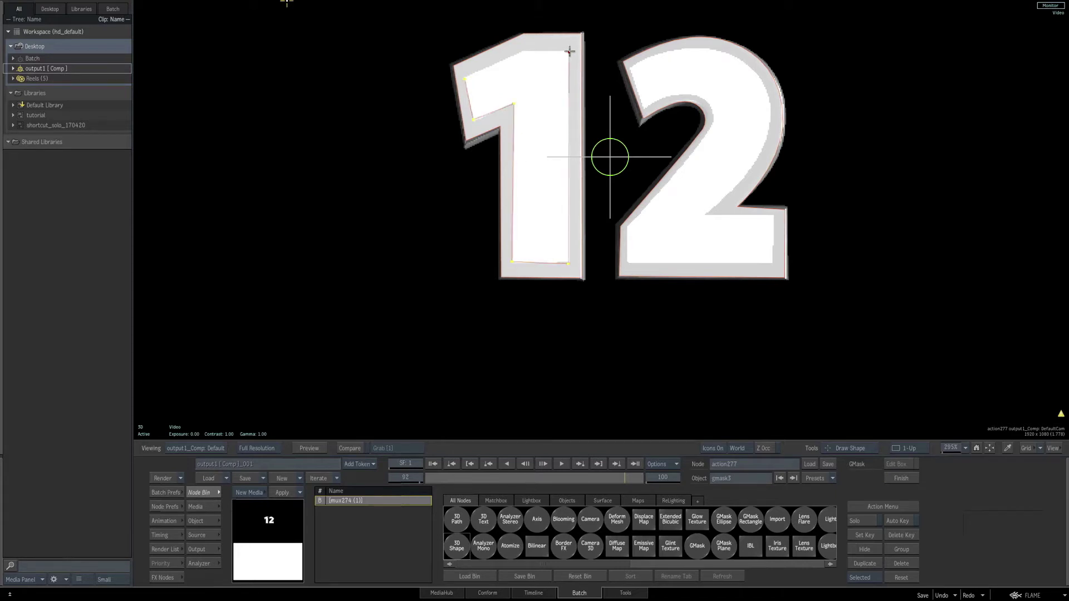
click(521, 52)
click(465, 79)
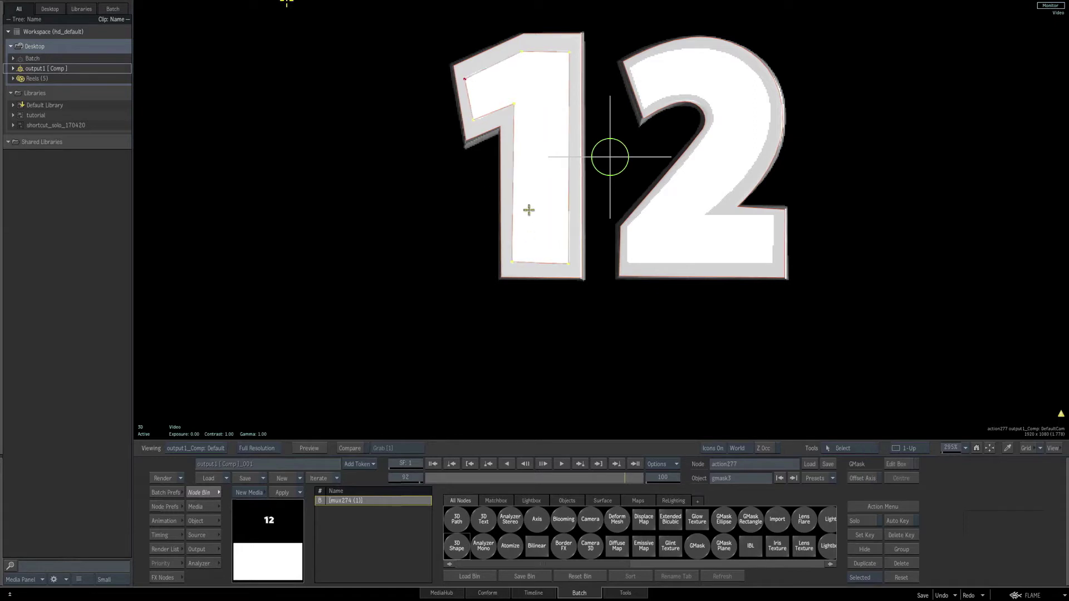
- Fine-tune the upper-right, lower-right and lower-left vertices of the 1's inner outline to match the reference
click(569, 51)
click(569, 262)
click(512, 261)
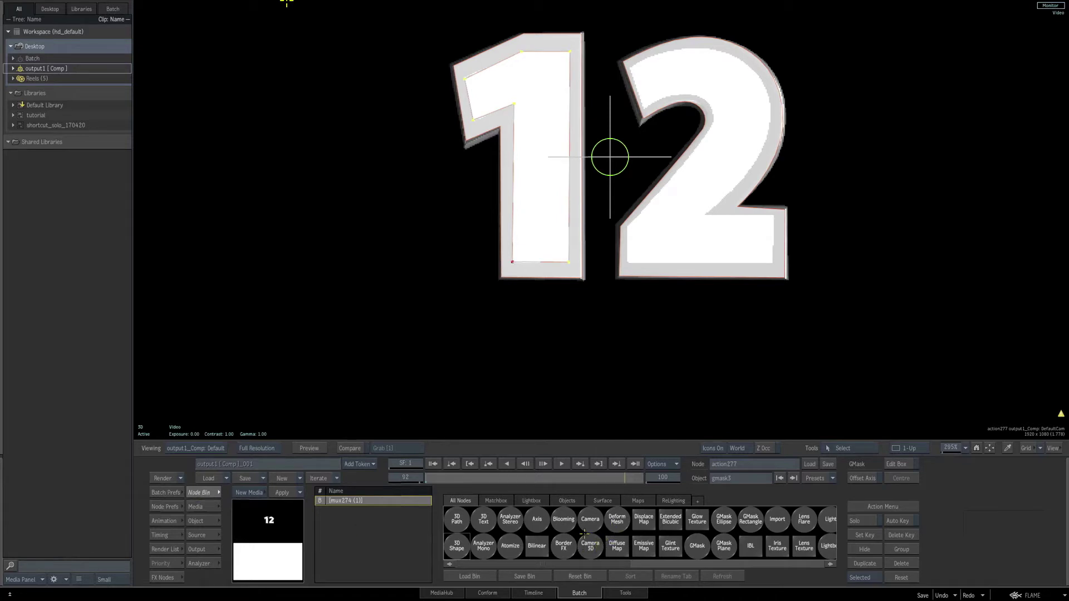
key(Escape)
key(Escape)
- Add a fourth 3D Shape node below the digit 2's chain and return to the result view
key(F4)
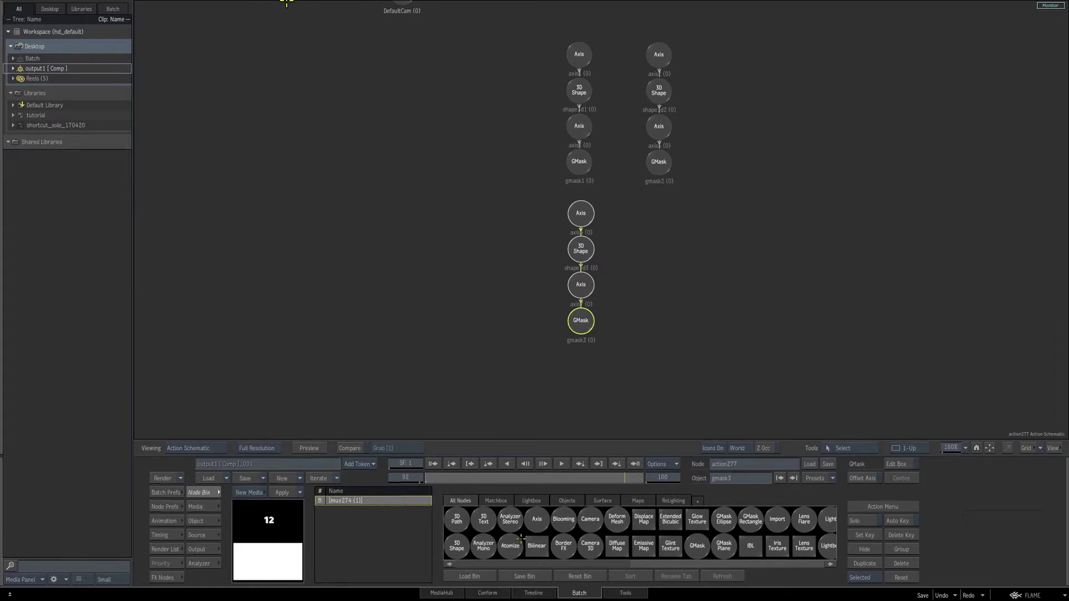
key(3)
drag(457, 545, 659, 217)
key(F4)
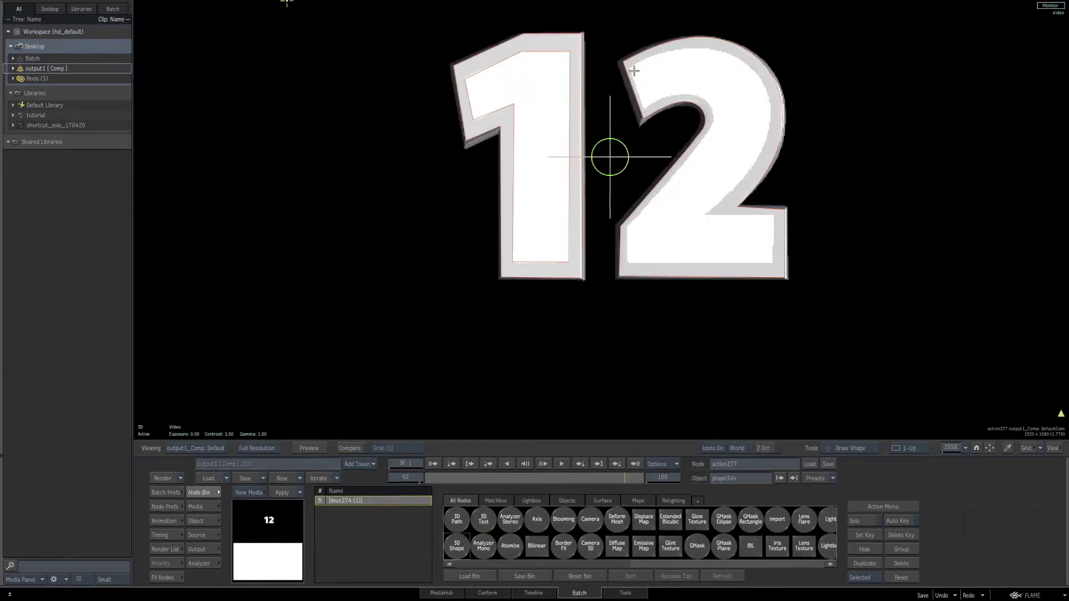
- Start tracing the digit 2's inner face from its upper-left tip through the hook, diagonal and base to the inner junction
click(631, 69)
click(646, 106)
drag(691, 95, 711, 131)
click(628, 226)
click(628, 260)
click(771, 264)
click(773, 216)
click(705, 214)
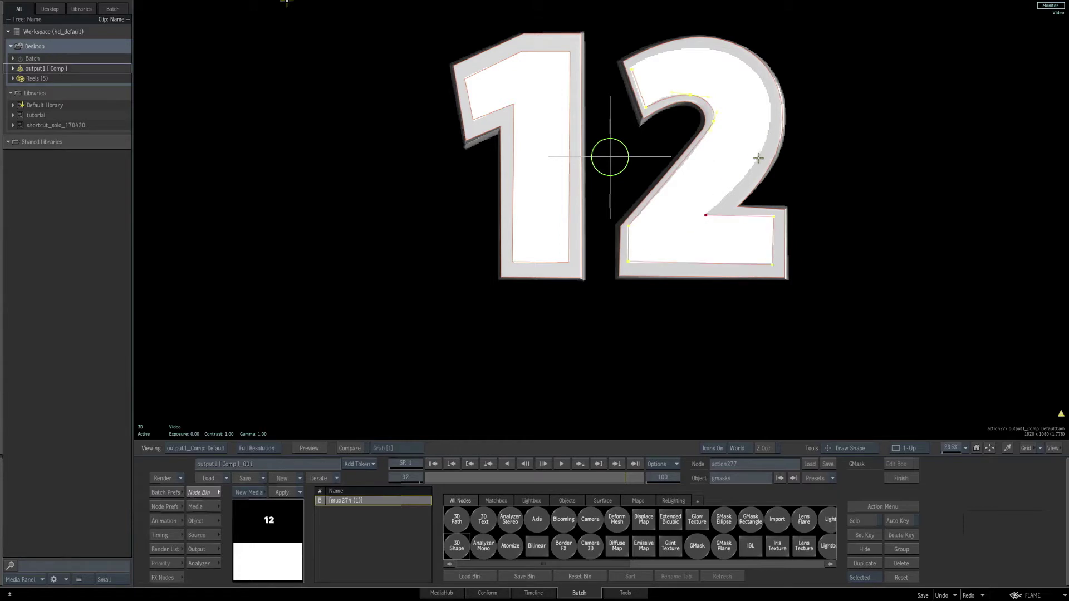
- Close the 2's inner outline with curved vertices along its outer bend and top, and refine the top vertex's tangent
drag(758, 159, 768, 136)
drag(768, 92, 761, 75)
drag(701, 48, 666, 48)
click(633, 67)
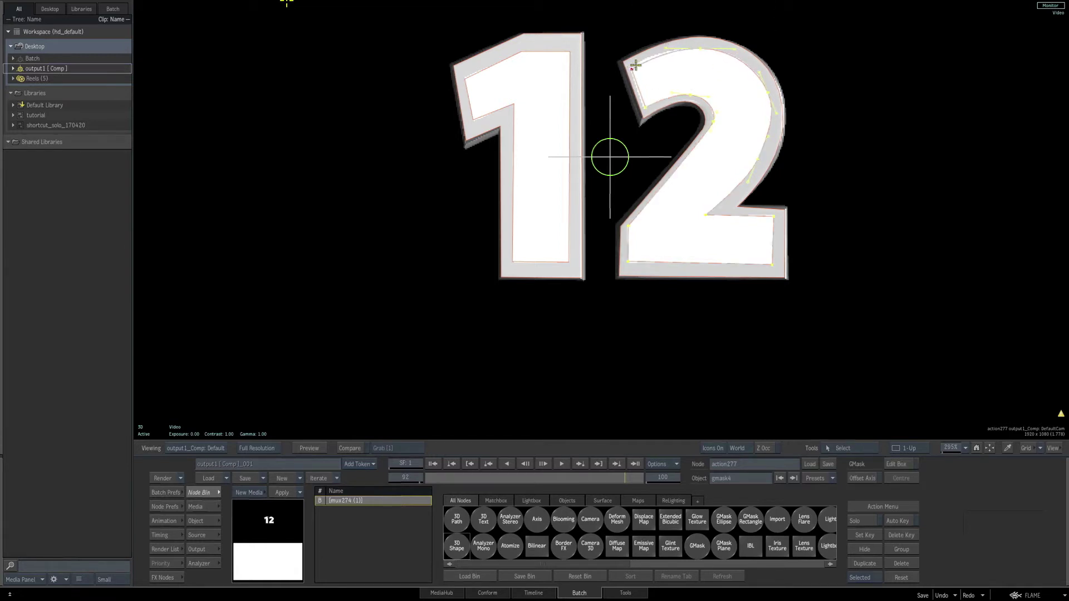
click(699, 49)
drag(737, 49, 740, 47)
- Reposition the vertices of the 2's outer outline at the base, hook tip, top and right curve to fit the reference
click(785, 211)
drag(786, 211, 787, 208)
drag(620, 226, 617, 224)
drag(619, 275, 618, 276)
drag(702, 129, 645, 119)
drag(623, 61, 619, 61)
drag(644, 119, 642, 121)
drag(661, 44, 660, 43)
drag(783, 122, 783, 119)
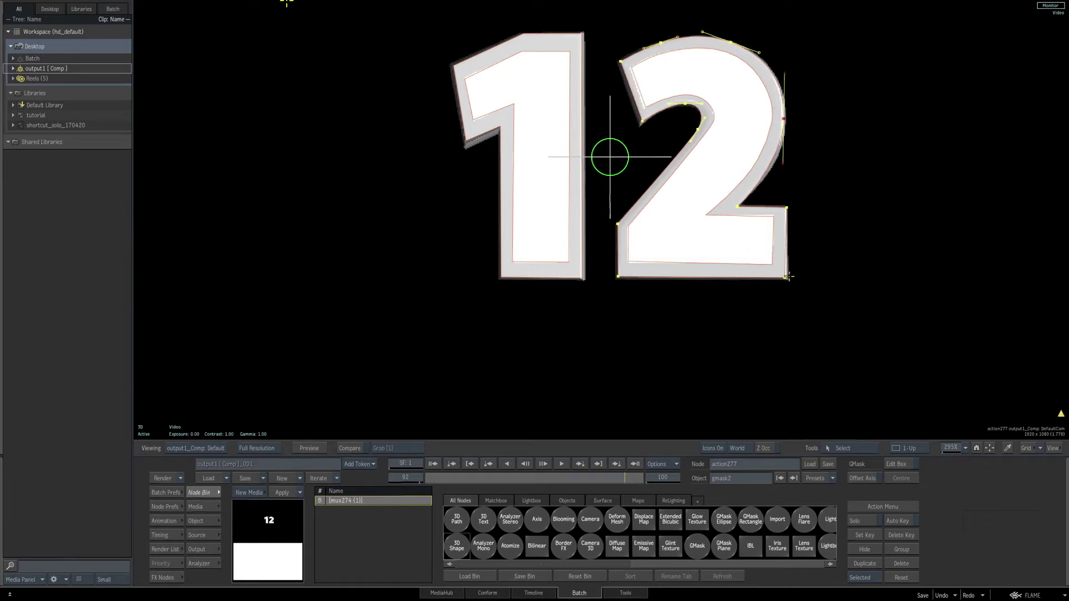
- Adjust the lower corners of both 2 outlines and move the upper-left corner of the 1's outer outline outward
click(772, 264)
drag(629, 261, 628, 262)
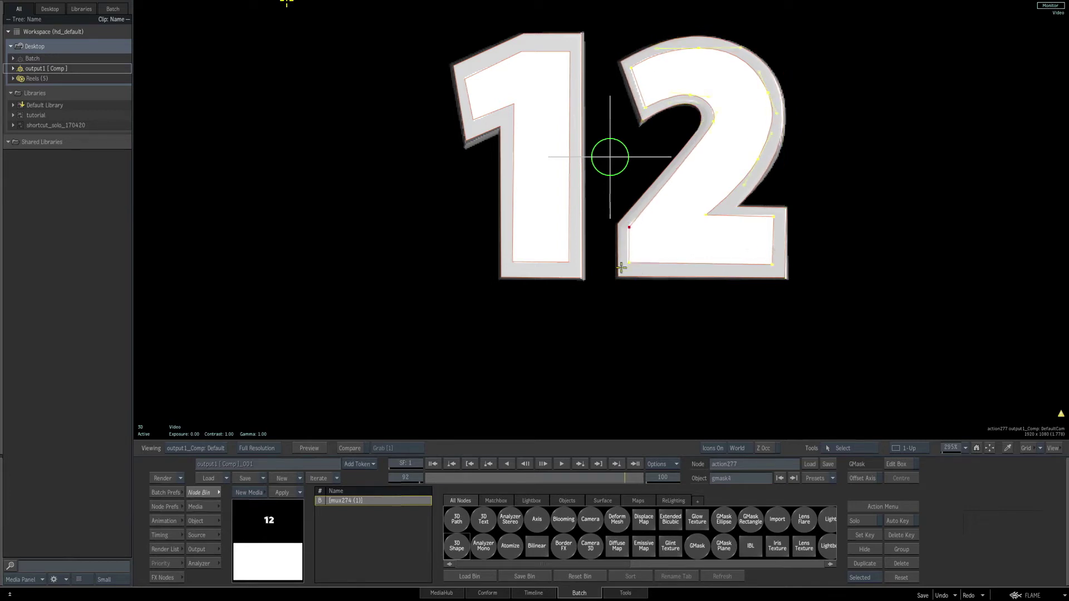
click(617, 241)
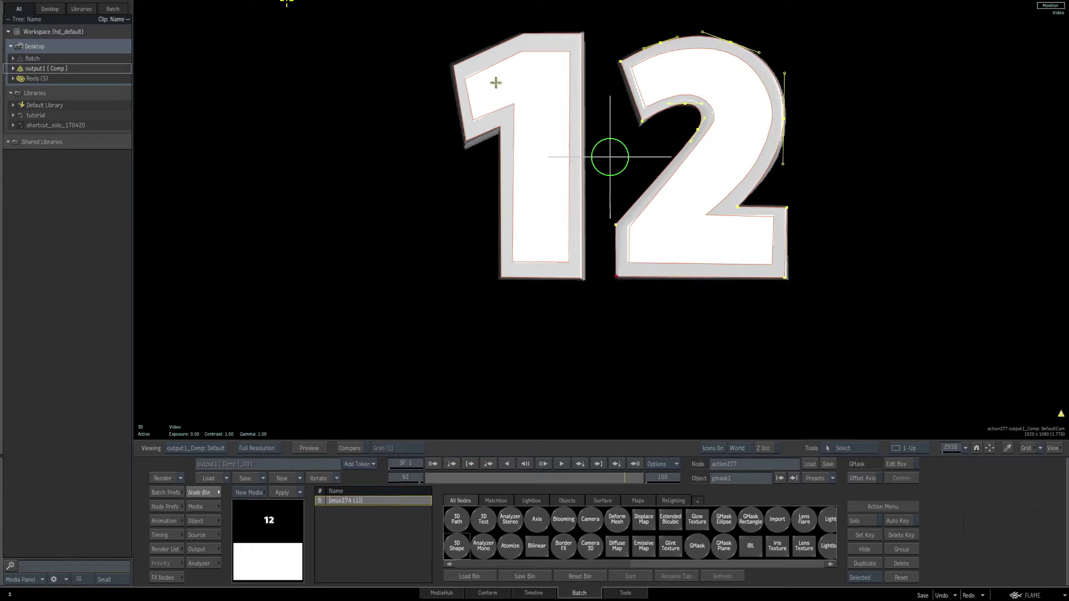
click(468, 77)
drag(465, 79, 449, 68)
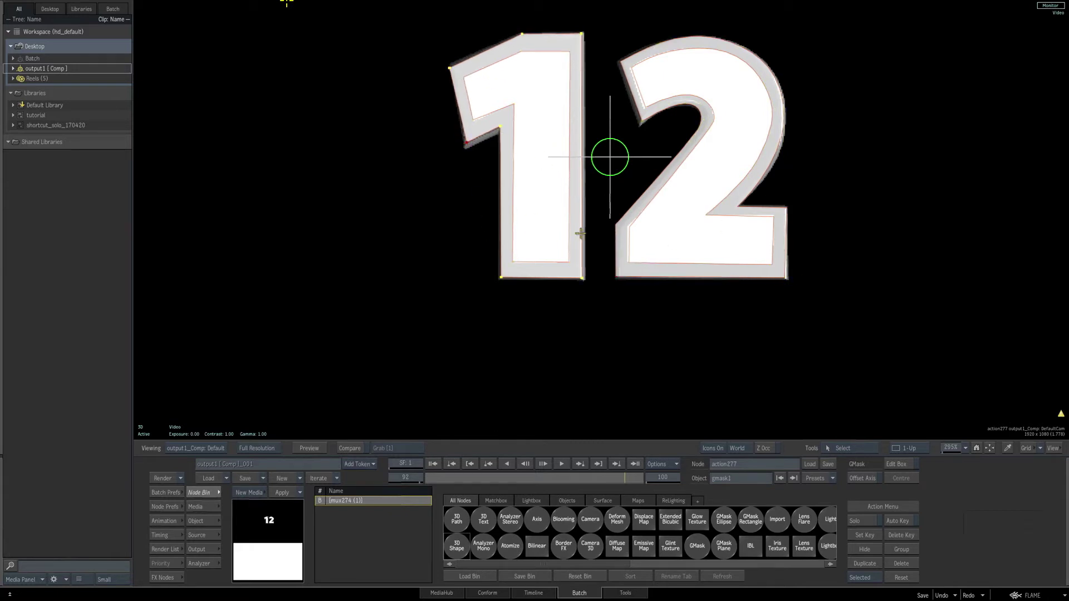
- Add an Axis node above the shape chains and connect it as parent of all four chains
key(F8)
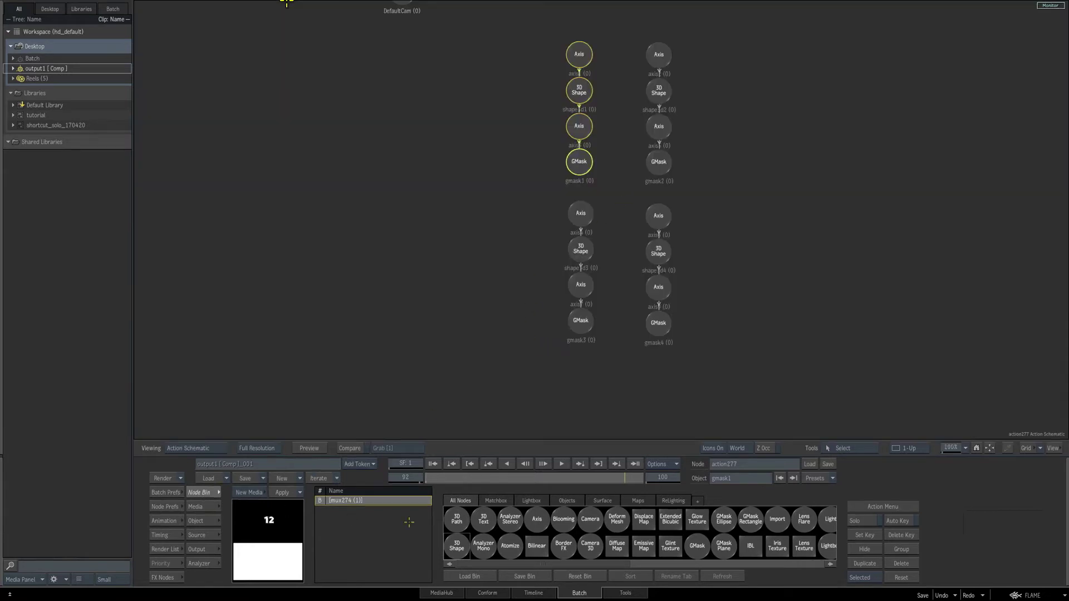
key(a)
drag(537, 520, 674, 27)
drag(699, 89, 689, 151)
drag(664, 85, 706, 59)
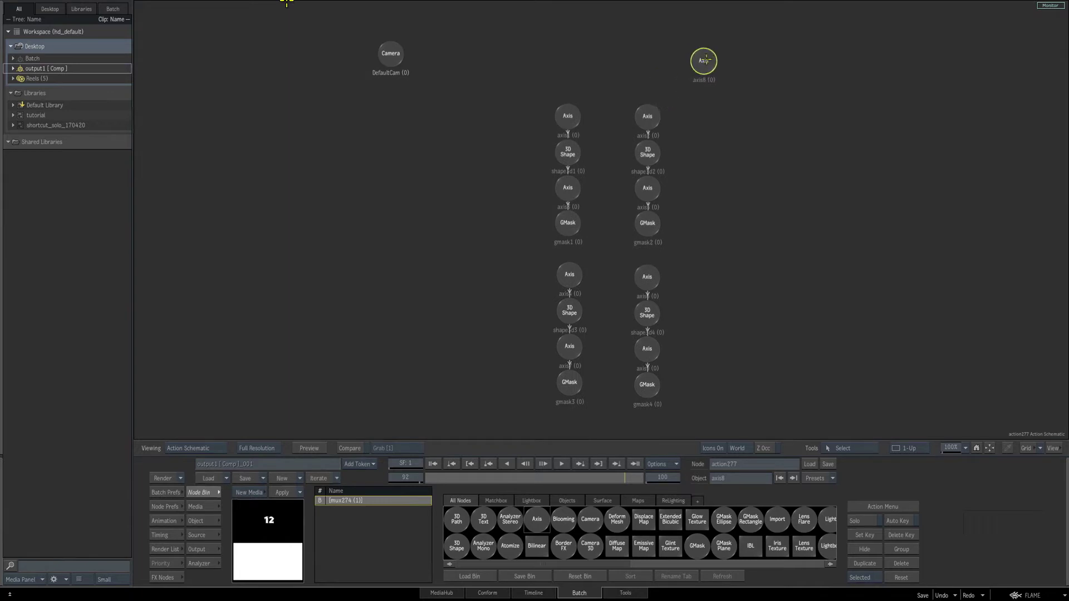
drag(706, 59, 771, 49)
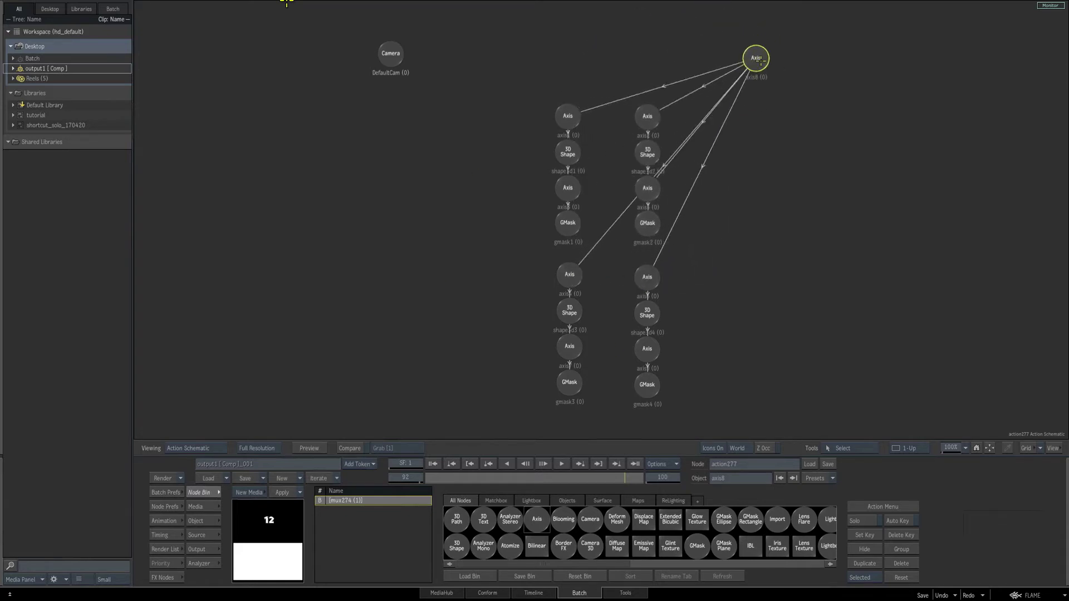
drag(761, 61, 783, 55)
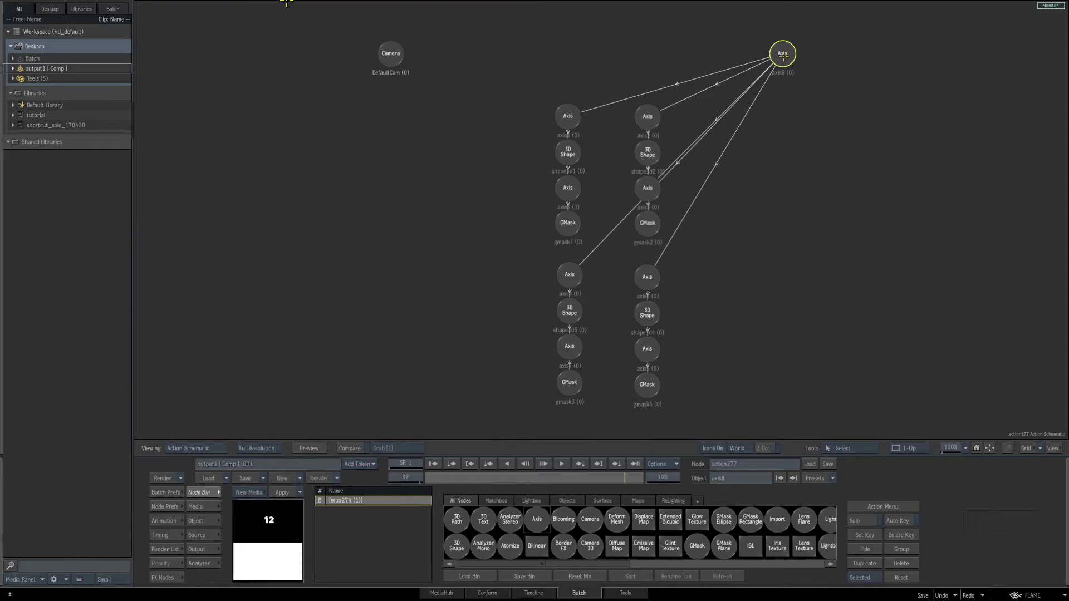
drag(783, 56, 783, 57)
- Turn off the display of the back media behind the digit shapes
key(F4)
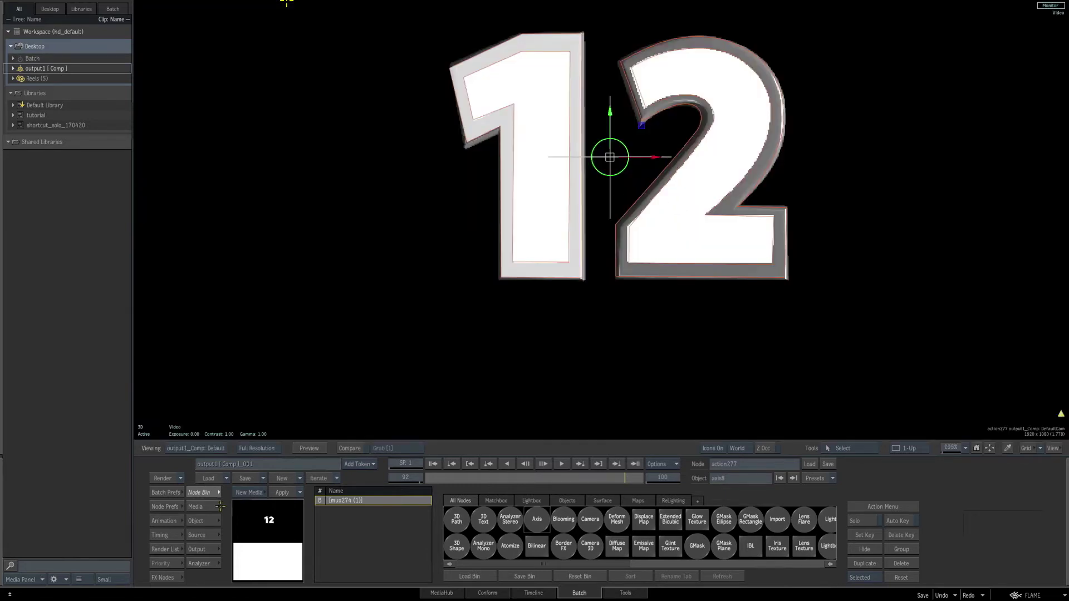
click(200, 508)
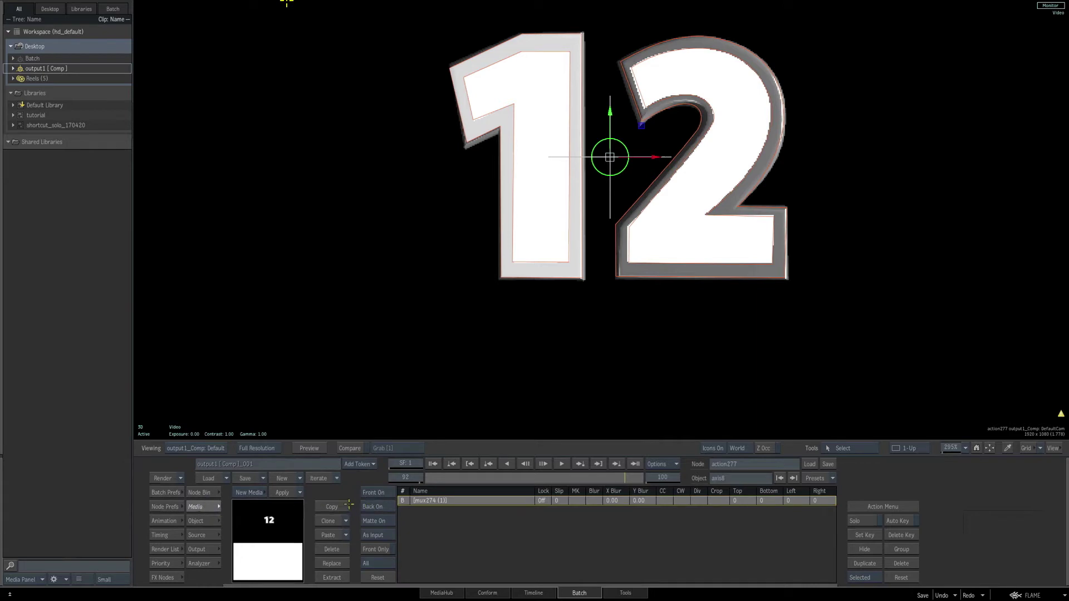
click(372, 507)
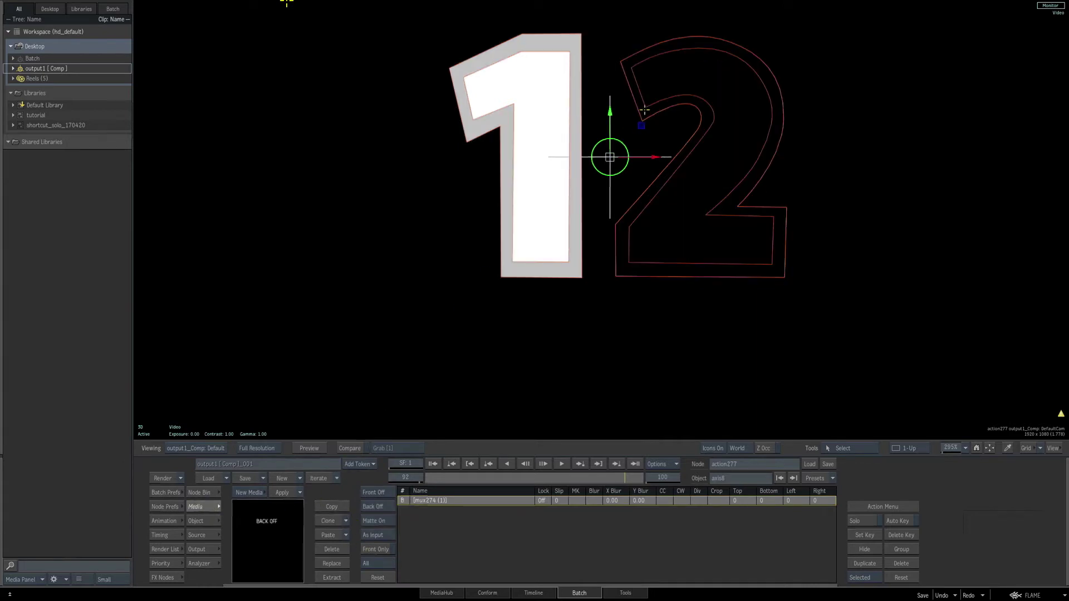
- Move the parent Axis node closer to the shape chains and set the digit shapes' transparency to 0%
key(F4)
drag(784, 51, 728, 39)
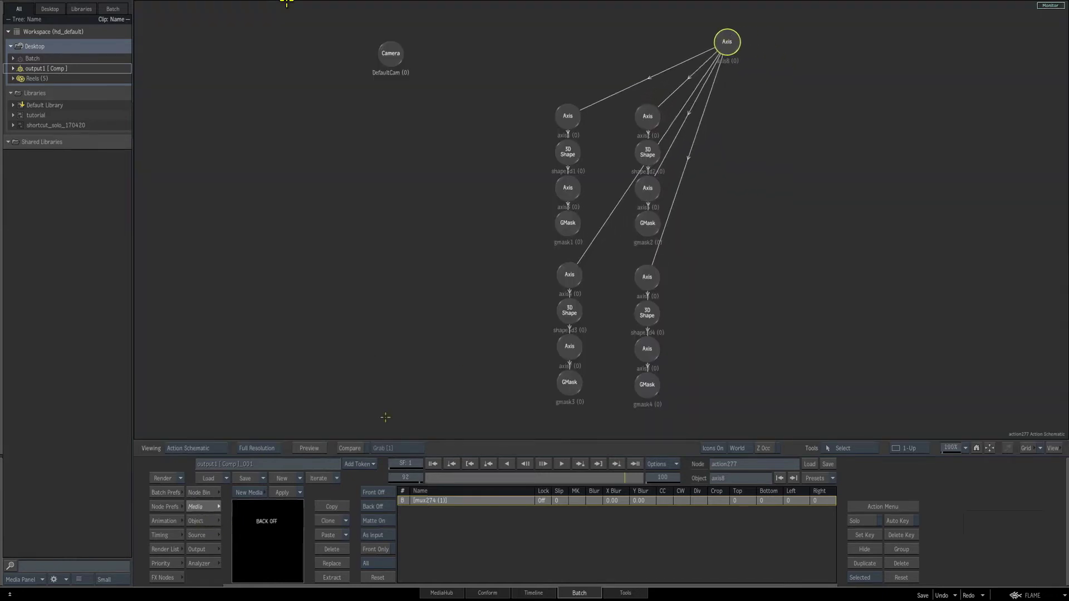
click(567, 156)
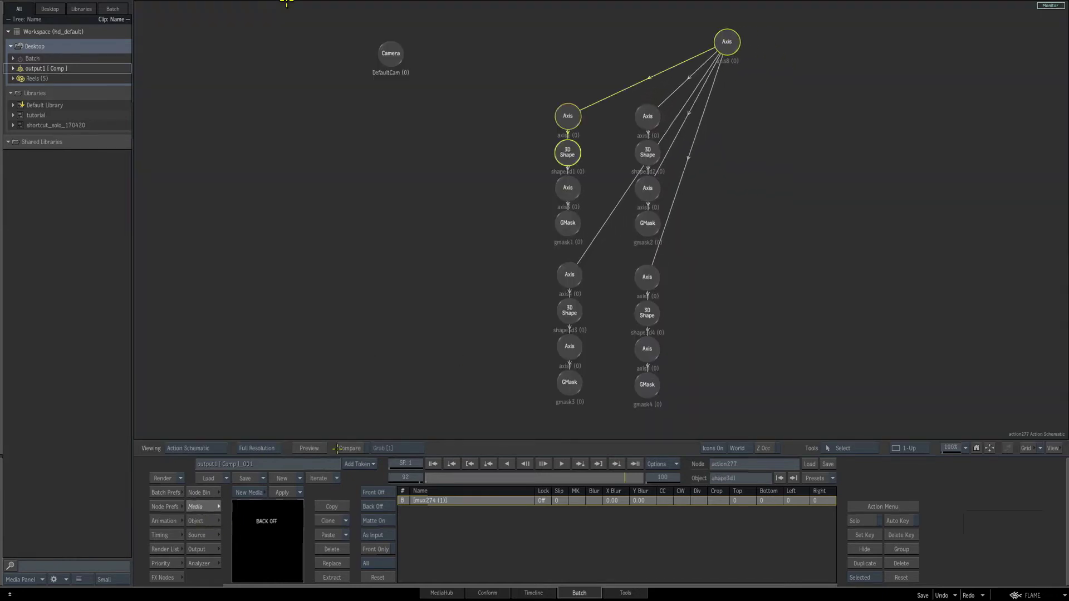
click(200, 522)
drag(294, 550, 278, 549)
click(646, 154)
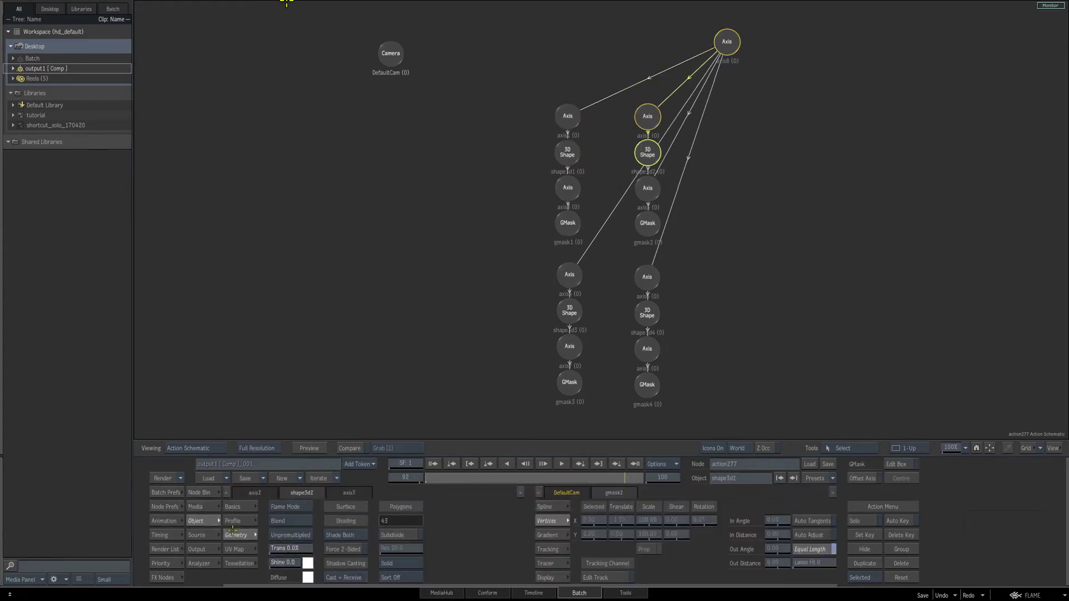
click(569, 312)
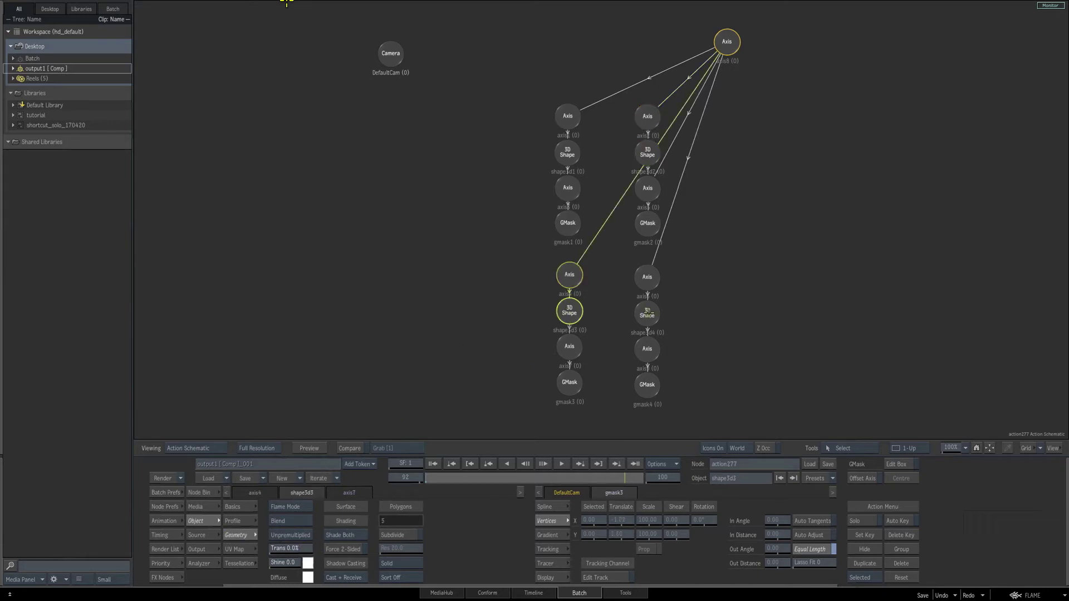
click(648, 310)
- Rotate the parent axis -49° around X to tilt all the digit shapes
click(725, 45)
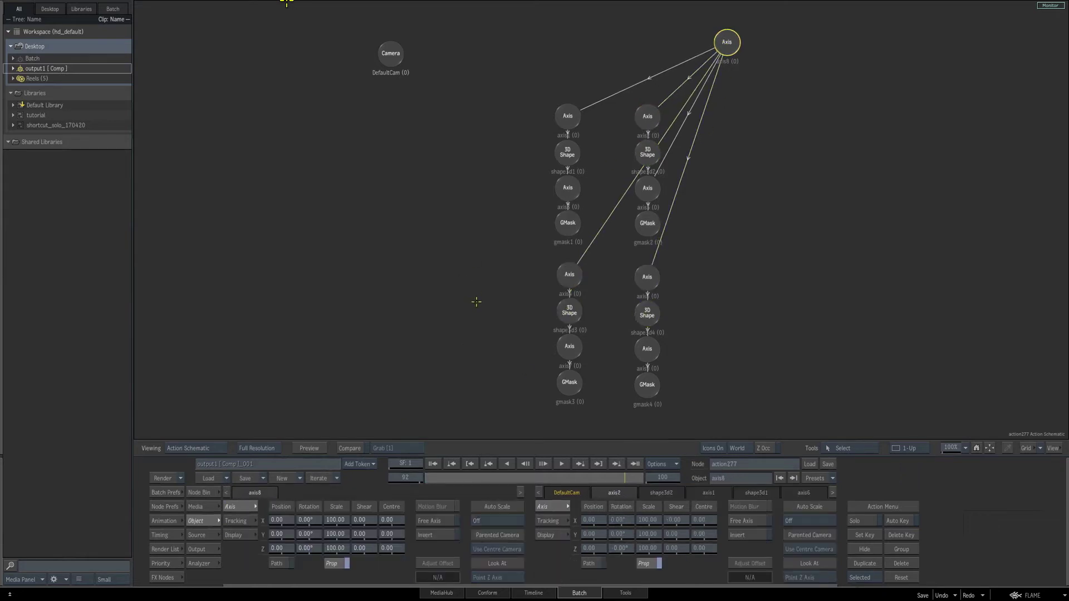
key(F4)
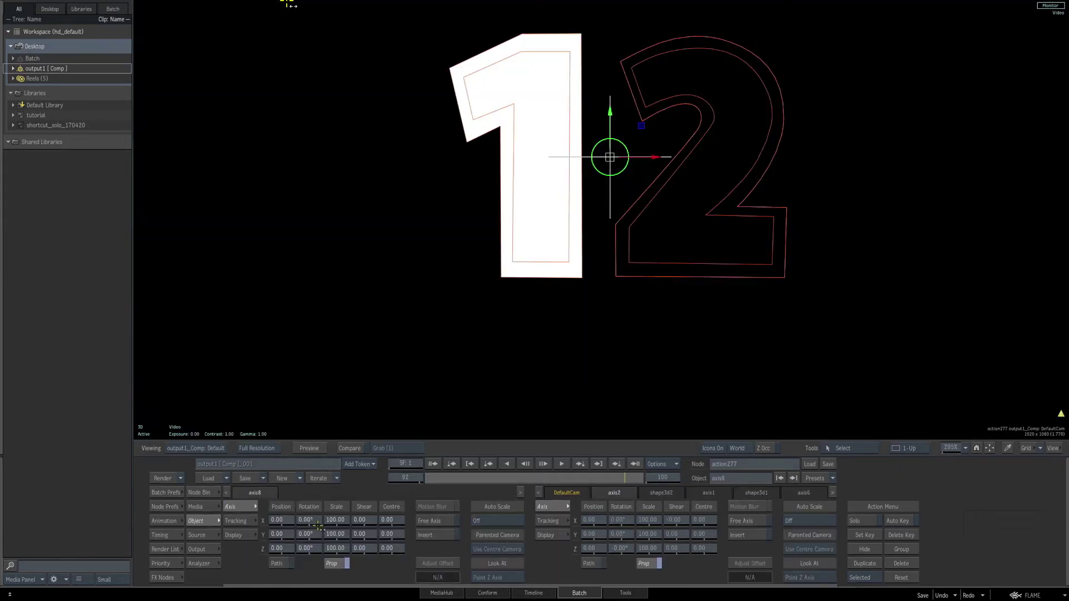
drag(305, 520, 290, 515)
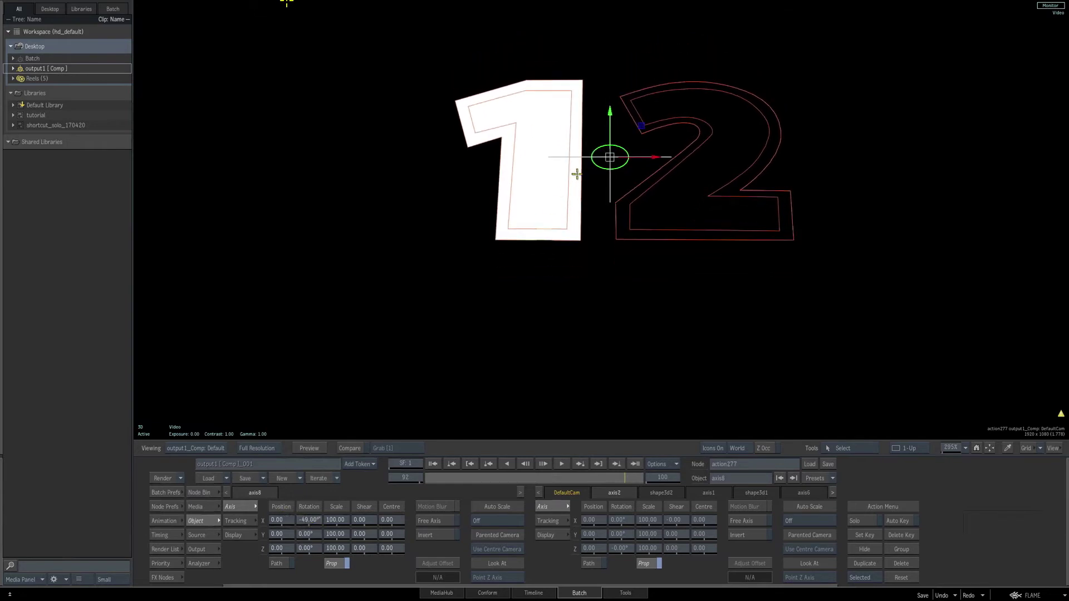
key(F4)
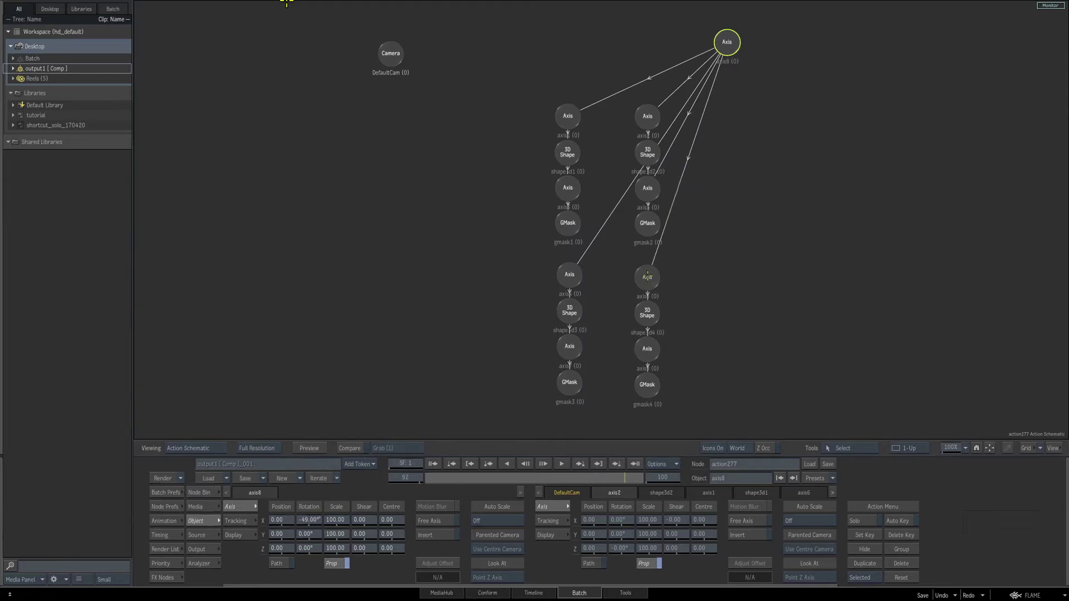
click(647, 277)
key(F4)
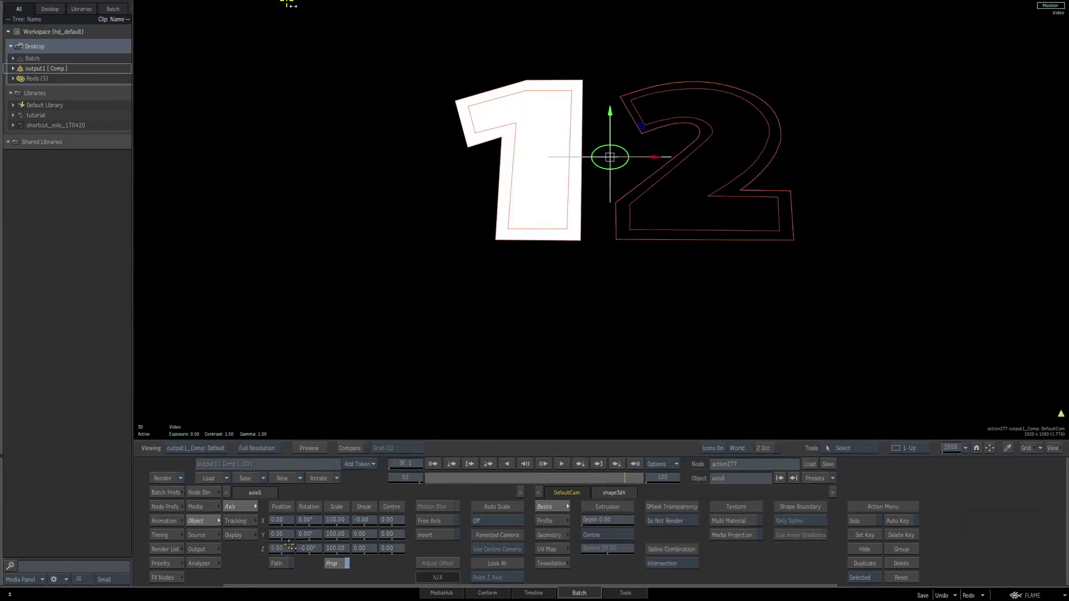
key(F4)
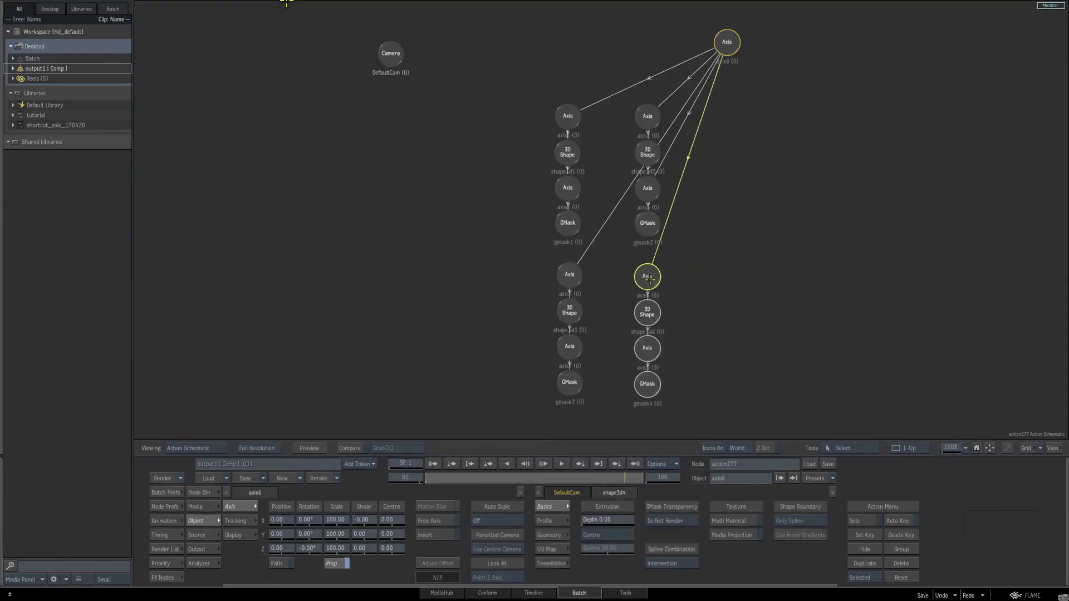
- Extrude the outer outline of the 1 with a depth of 20 and set its extrusion origin to Front
click(570, 157)
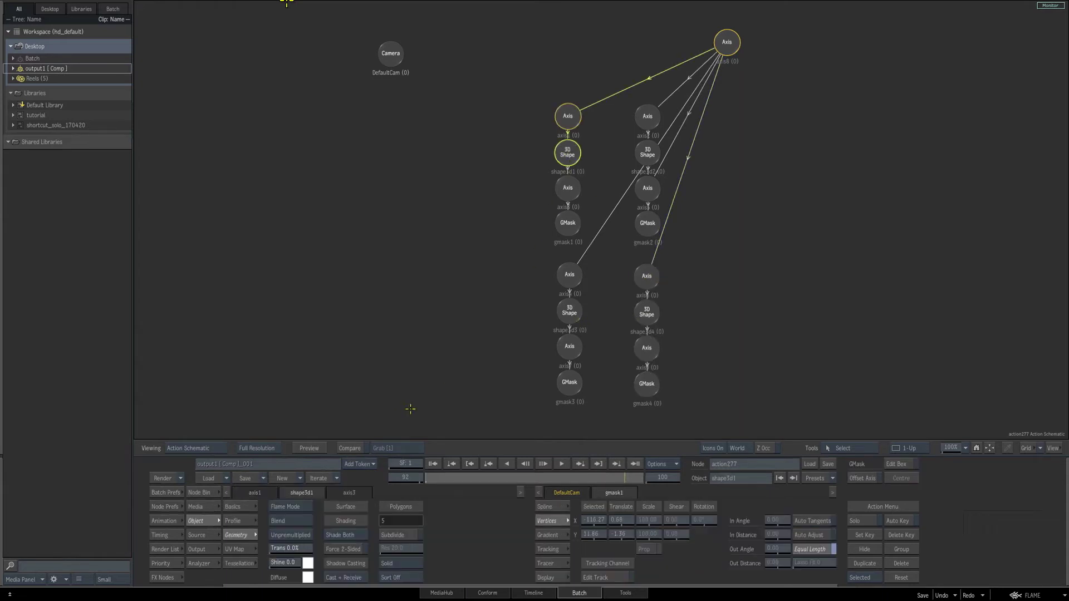
key(F4)
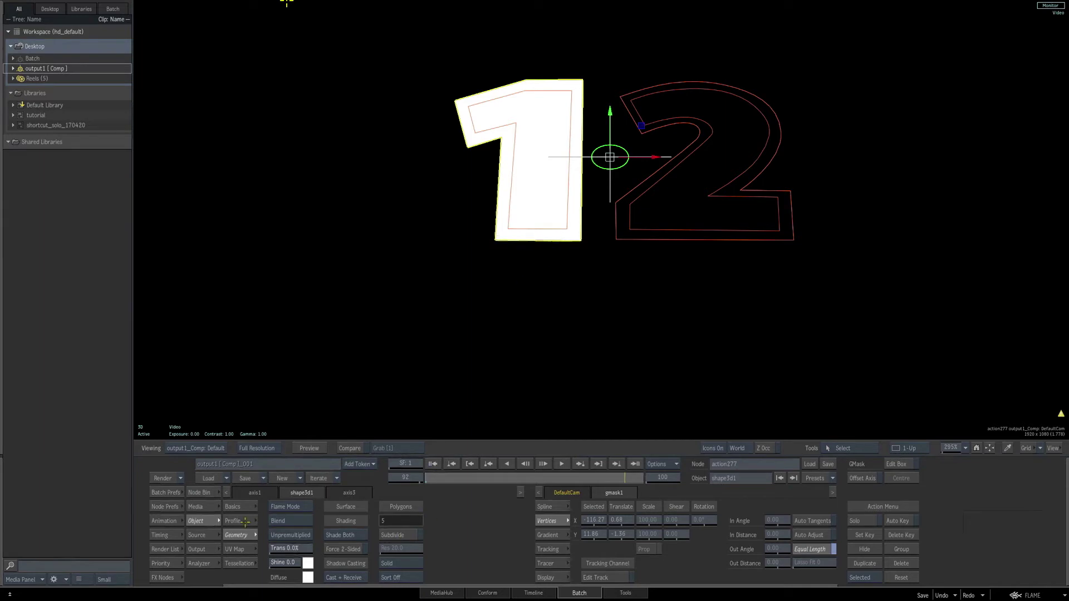
click(233, 507)
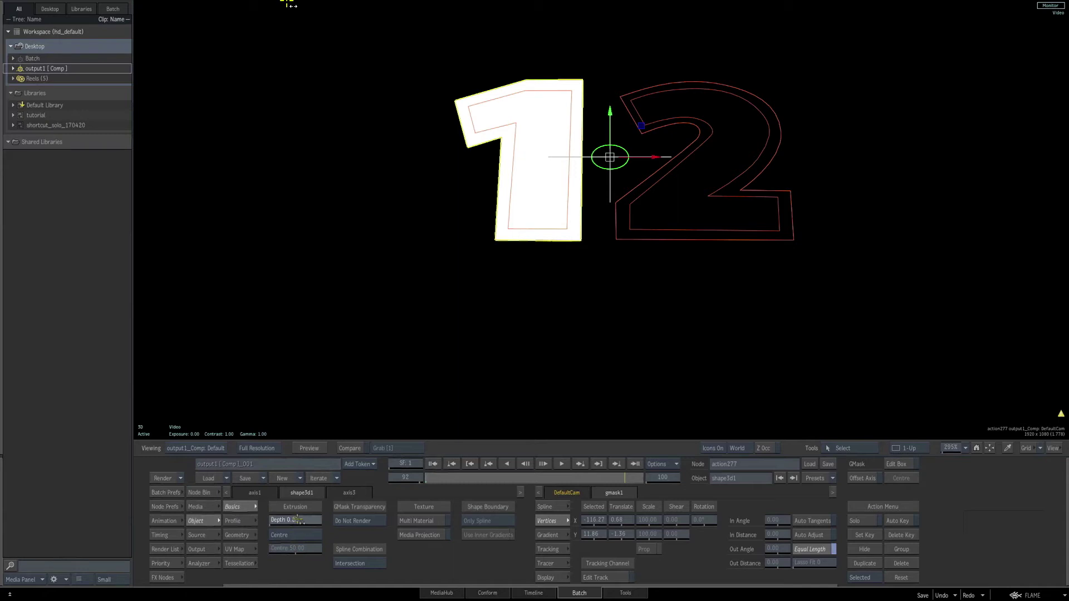
click(295, 520)
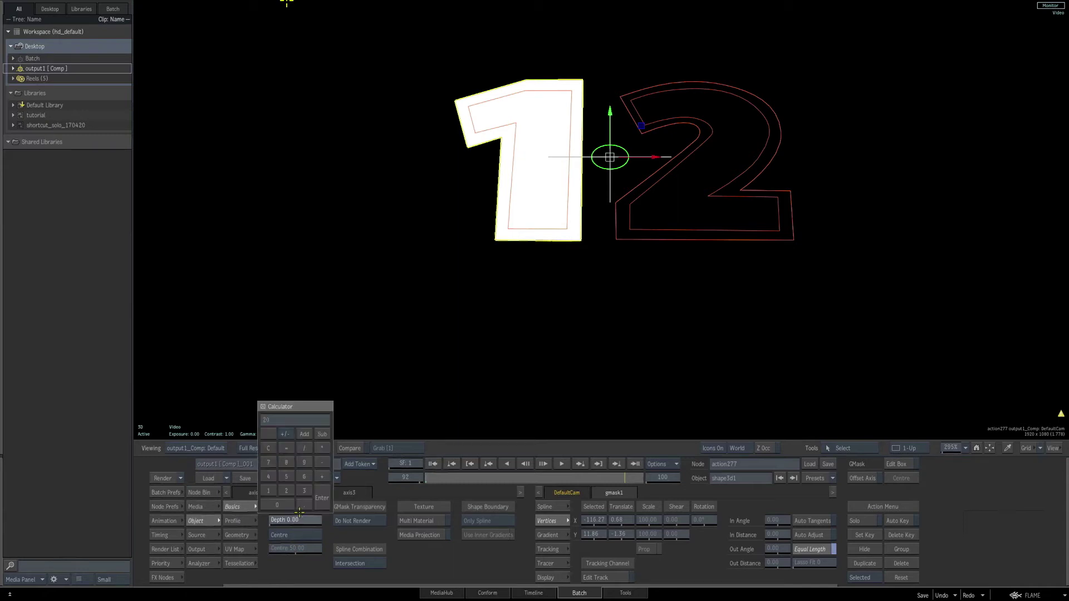
text(20)
key(Return)
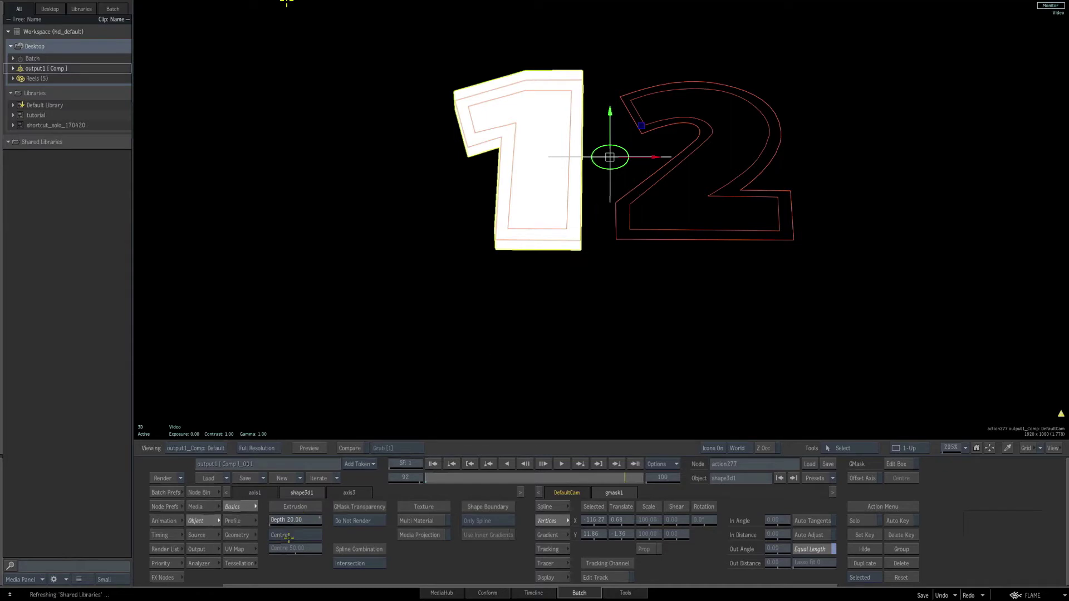
click(301, 535)
click(294, 523)
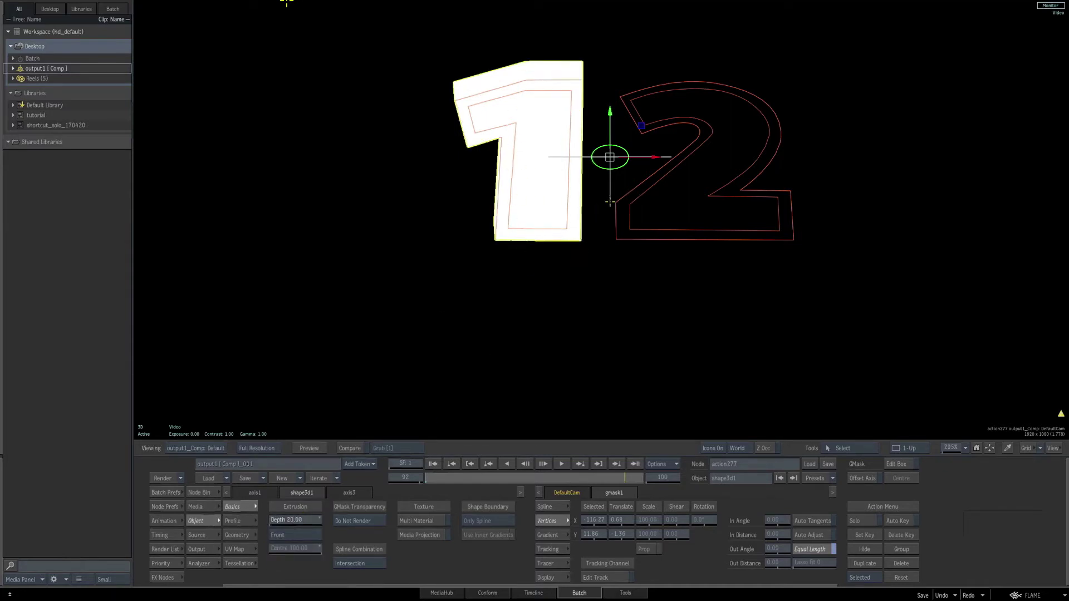
- Activate shading in the node's rendering preferences and set the shading amount to 100%
click(167, 507)
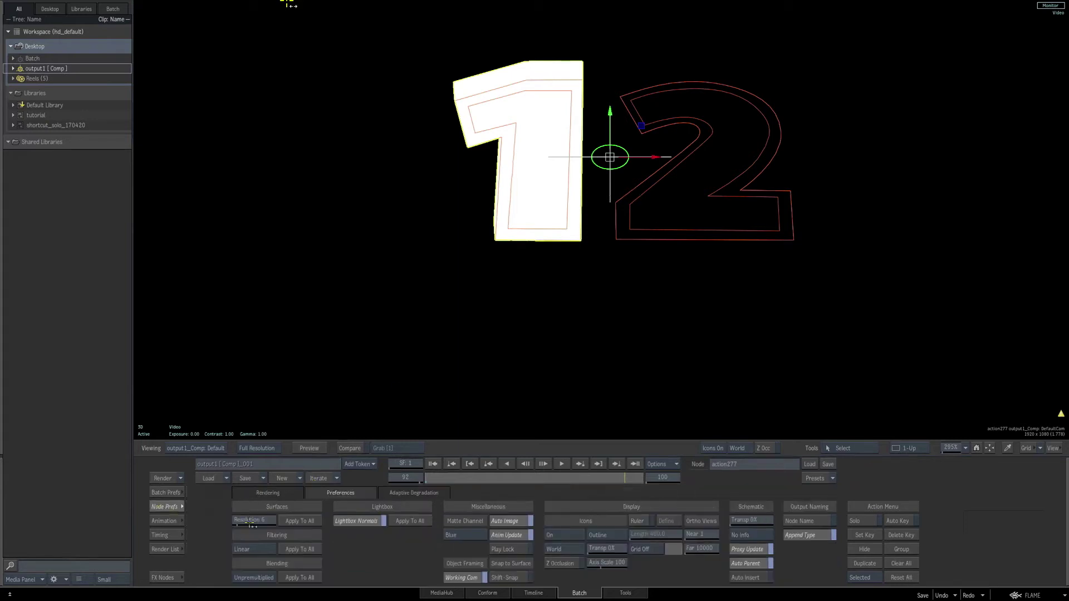
click(270, 493)
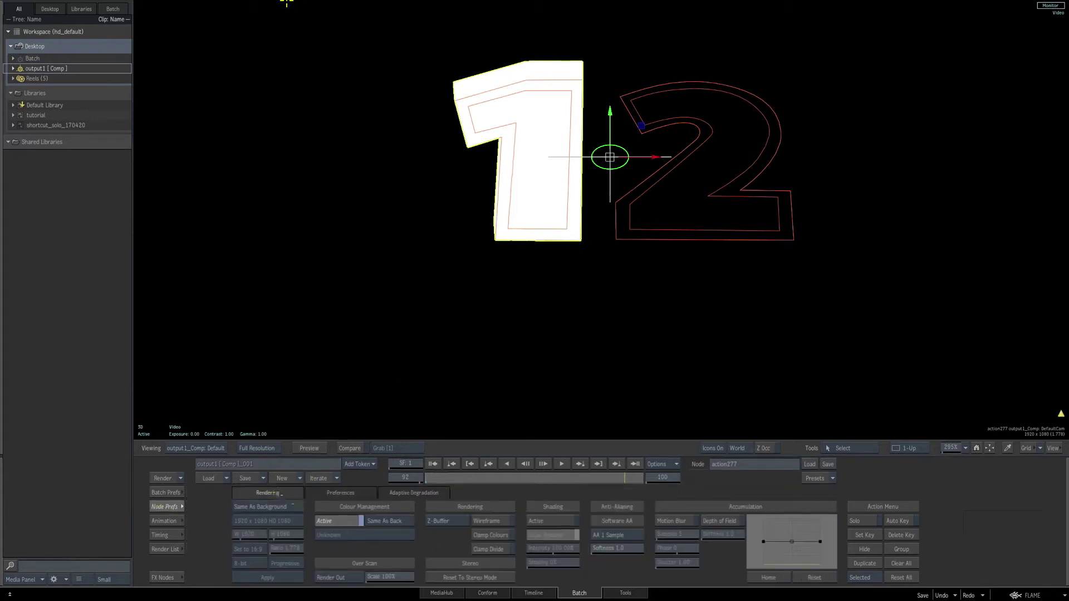
click(557, 522)
drag(561, 563, 629, 514)
- Extrude the outer outline of the 2 with a depth of 20 and set its extrusion origin to Front
key(F4)
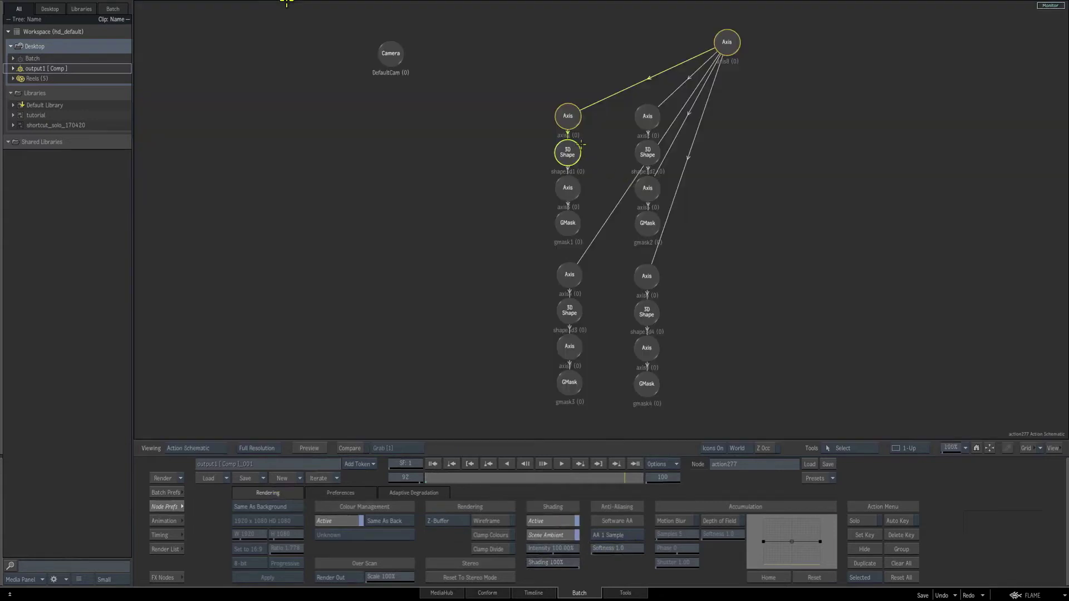
click(647, 154)
key(F1)
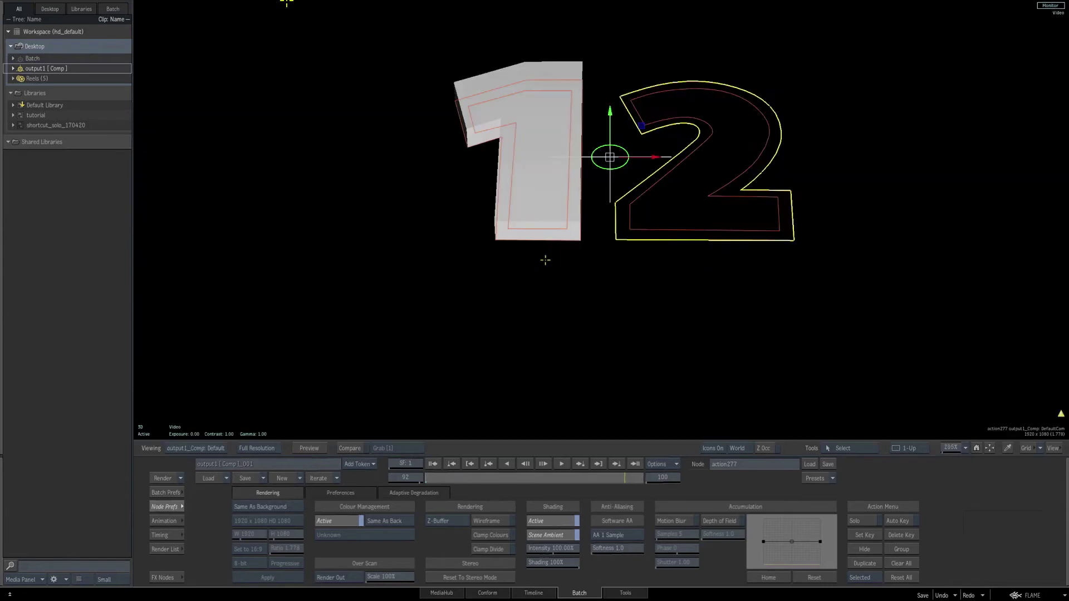
click(165, 506)
click(306, 525)
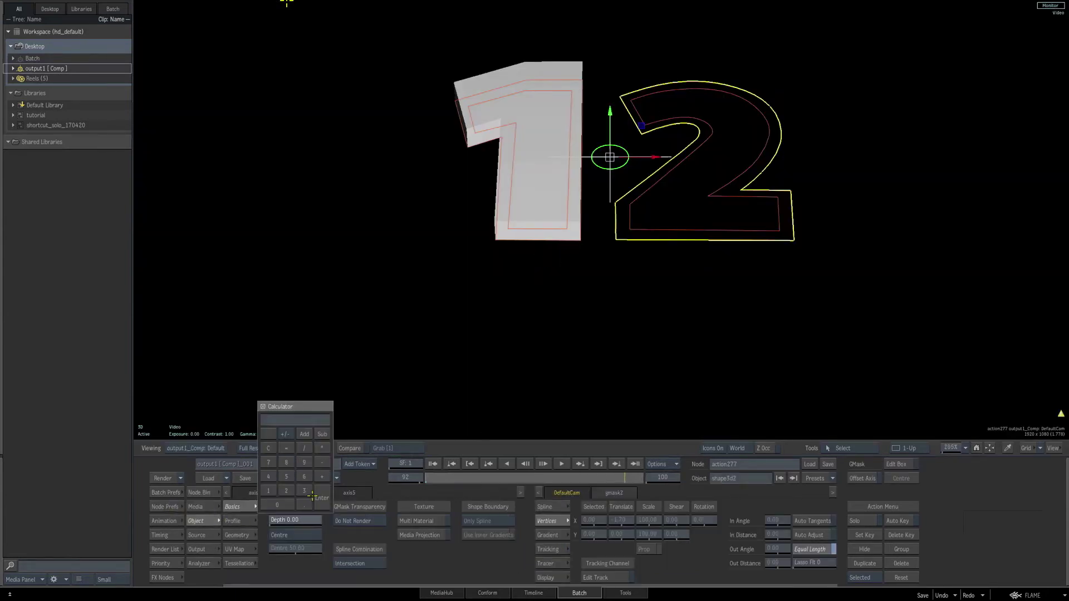
text(20)
click(313, 497)
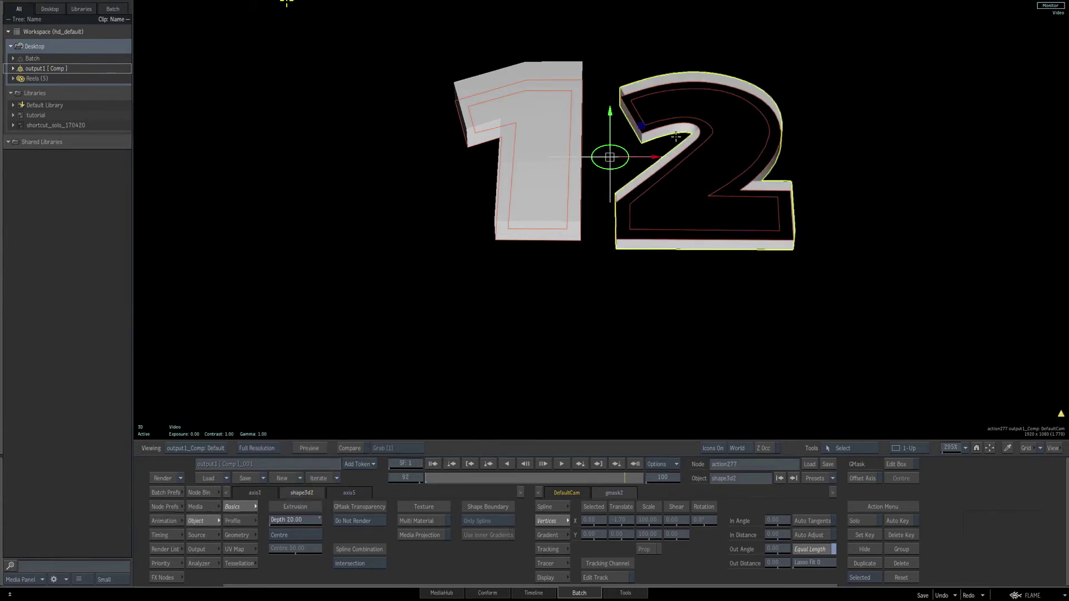
click(296, 535)
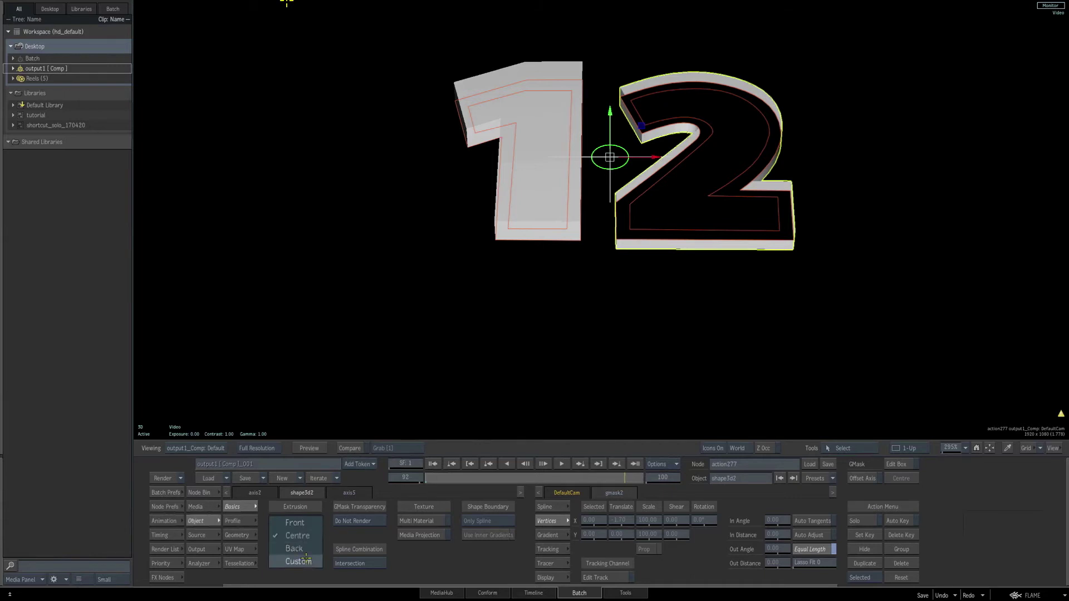
click(304, 548)
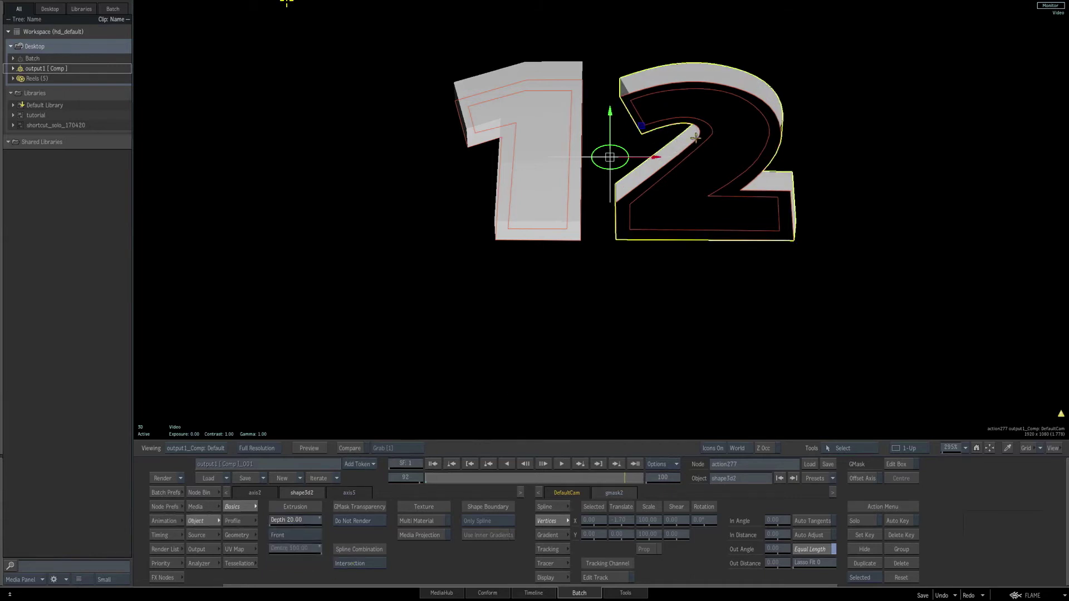
- Move the parent axis and the two inner-outline chains away from the outer chains, and cut the stray parent link to the outer 2's second axis
key(F8)
mouse_move(946, 446)
mouse_down()
mouse_move(936, 446)
mouse_move(949, 446)
mouse_up()
drag(736, 31, 846, 58)
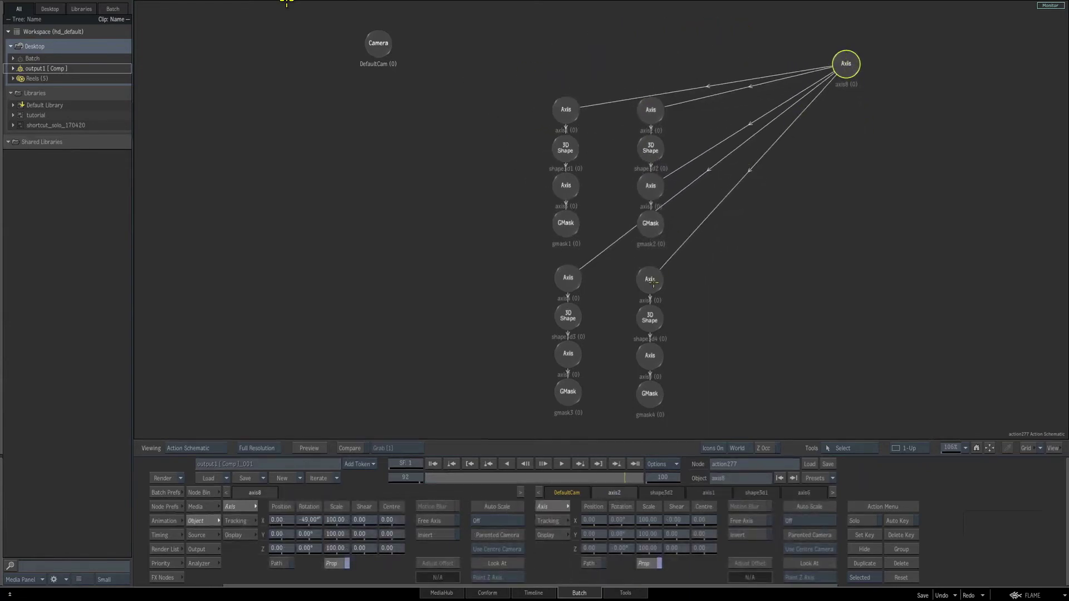
mouse_move(652, 282)
mouse_down()
mouse_move(699, 300)
mouse_move(654, 298)
mouse_up()
click(572, 288)
drag(572, 287, 575, 323)
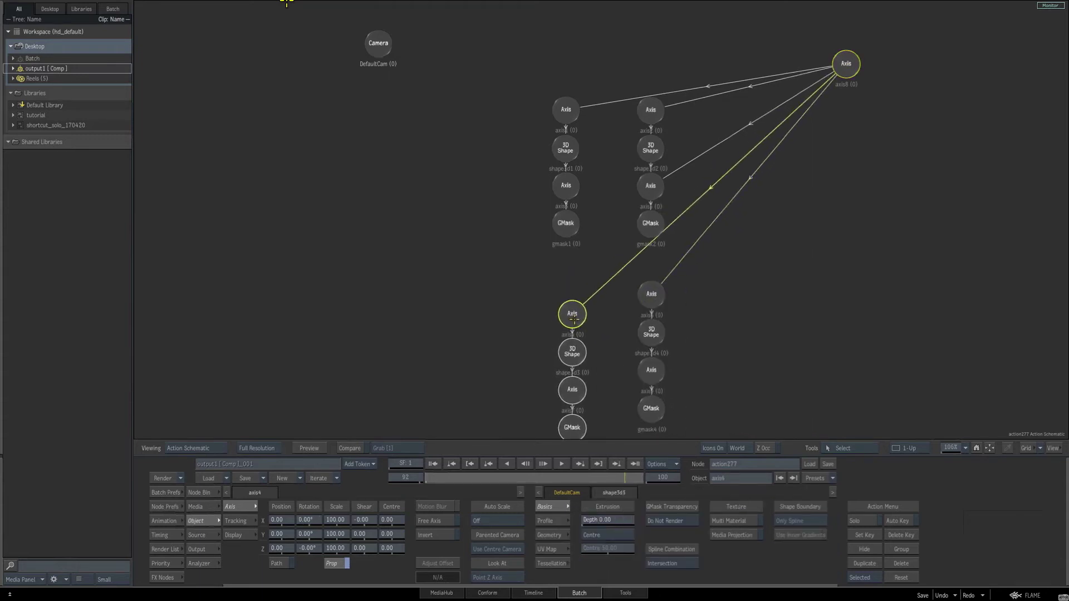
drag(847, 65, 840, 53)
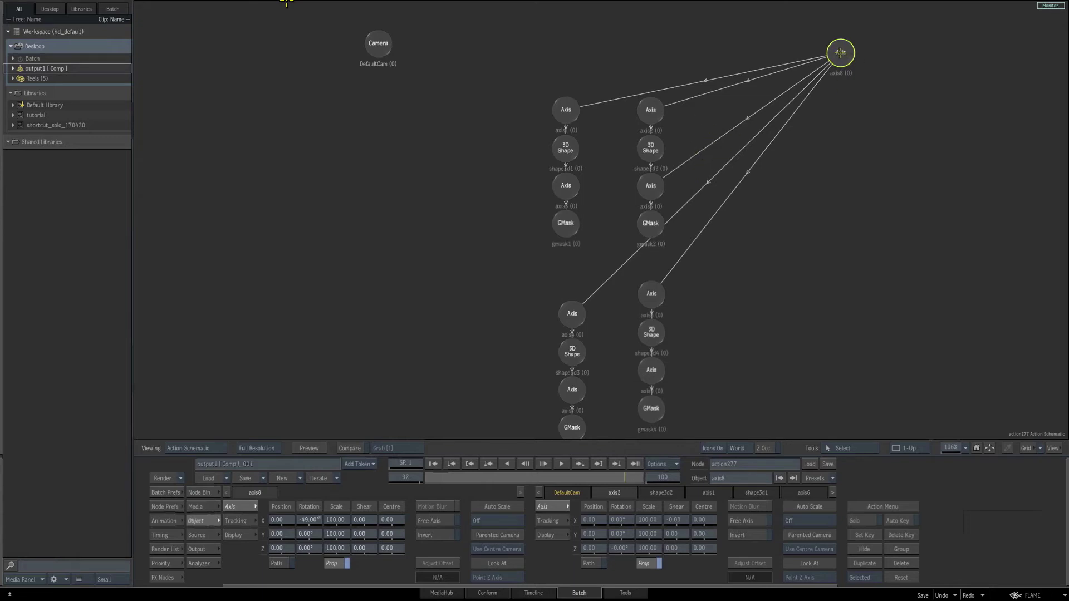
drag(840, 54, 837, 53)
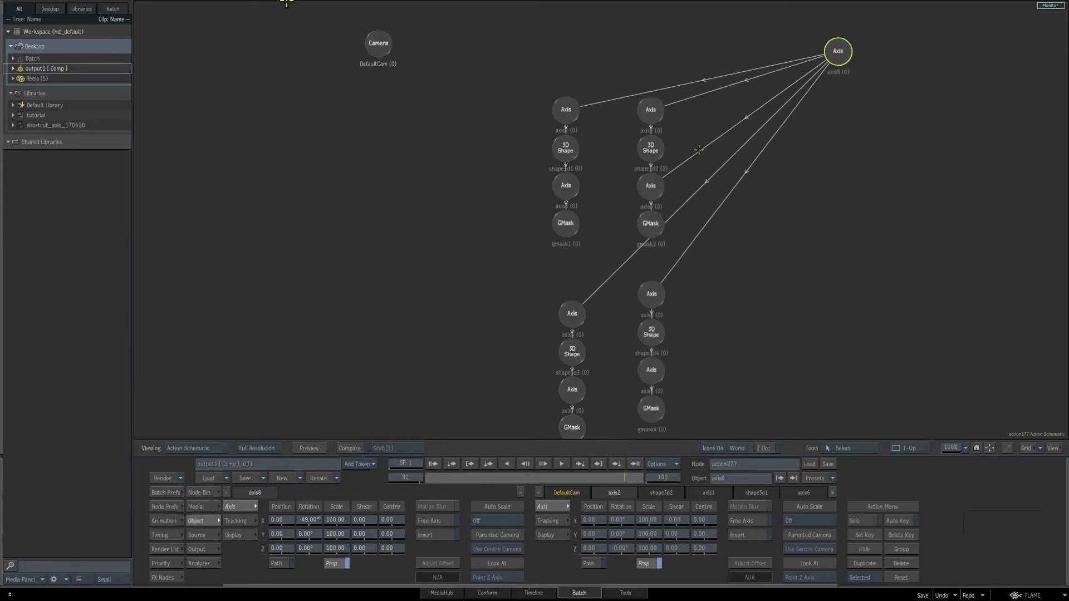
click(689, 175)
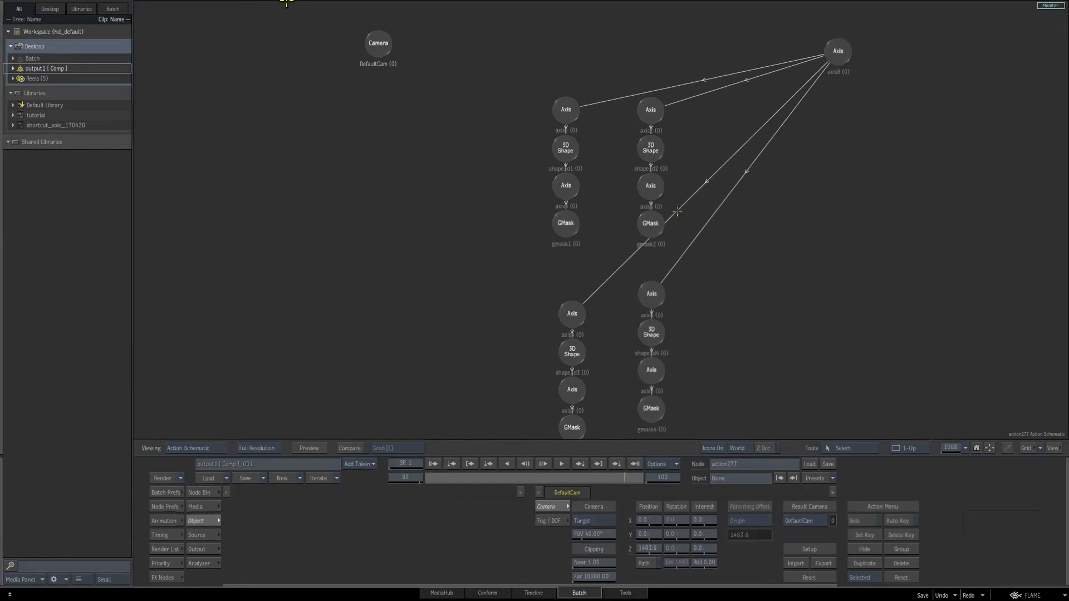
- Extrude the inner outline of the 1 with a depth of 20
key(F1)
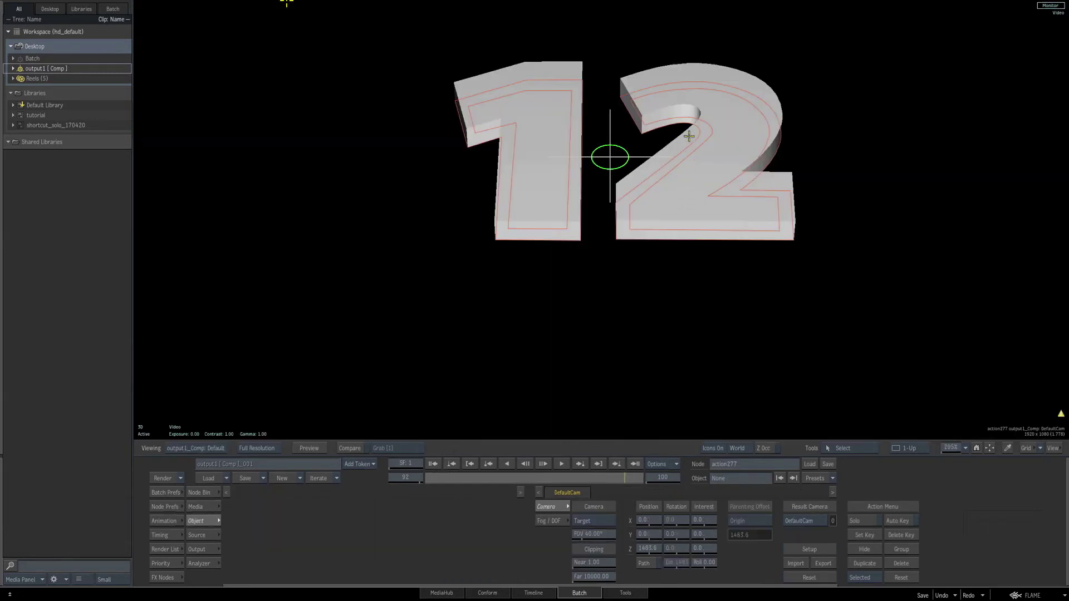
click(653, 214)
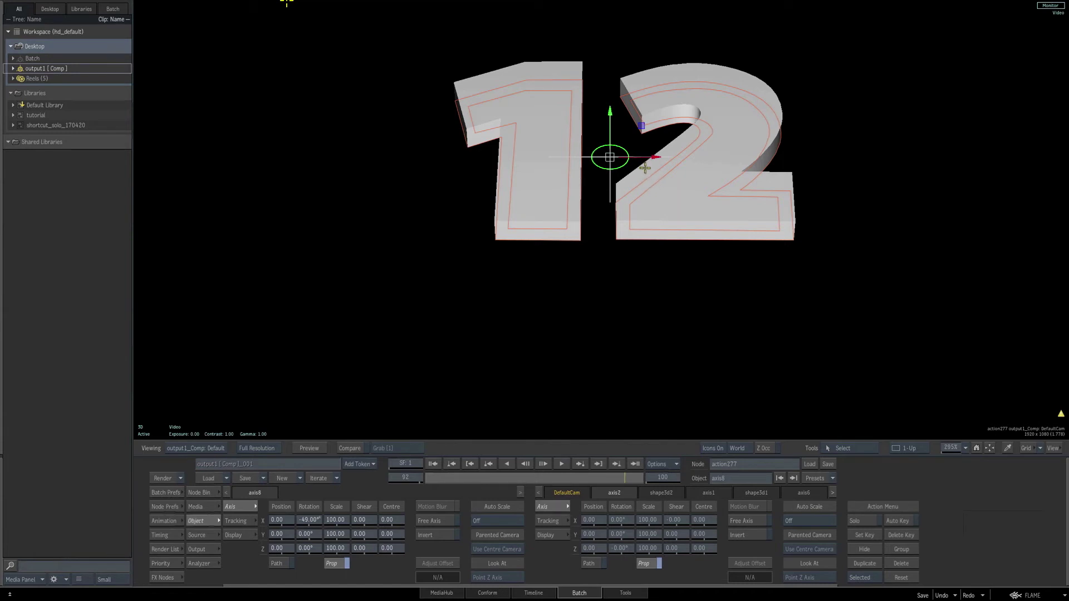
key(F4)
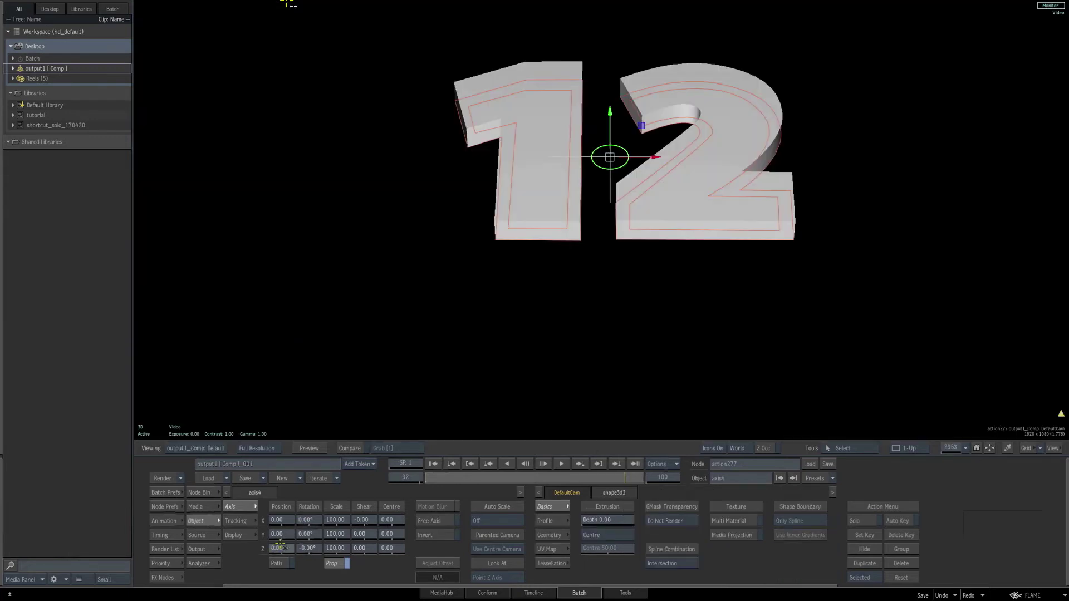
key(F8)
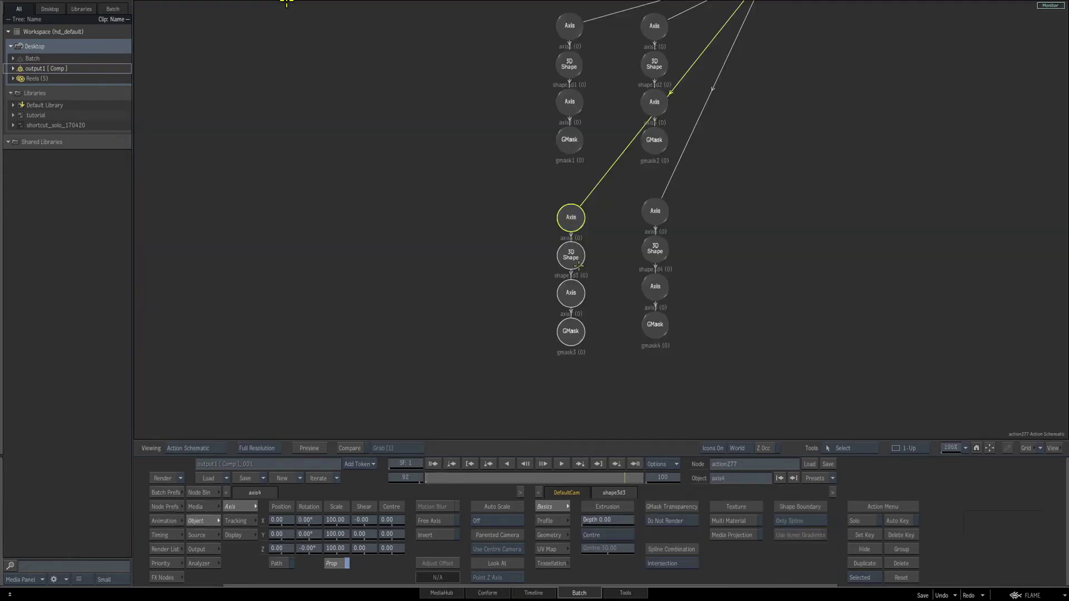
click(572, 257)
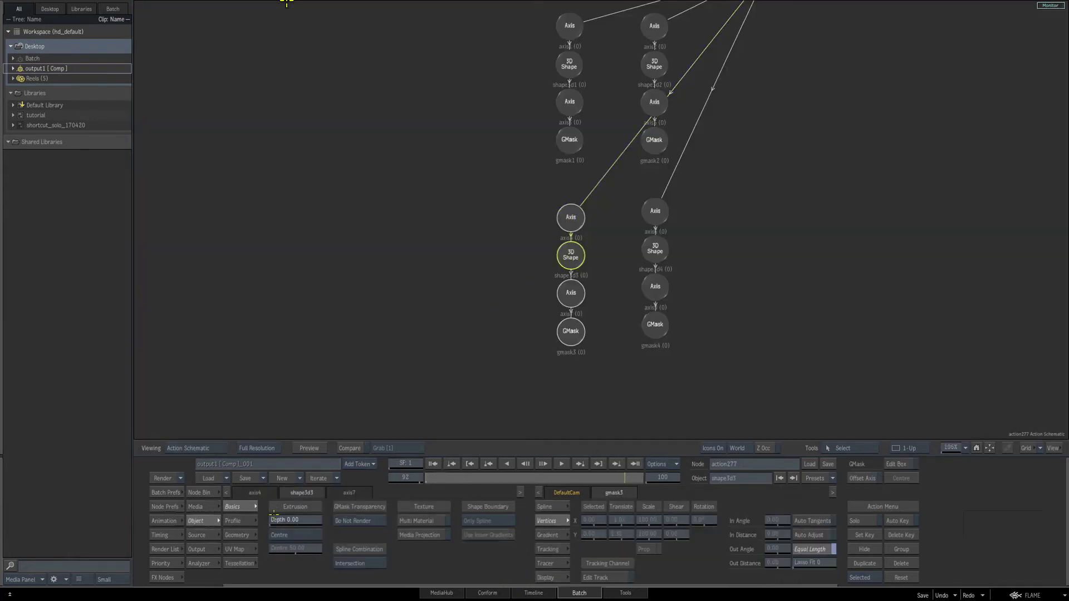
key(F4)
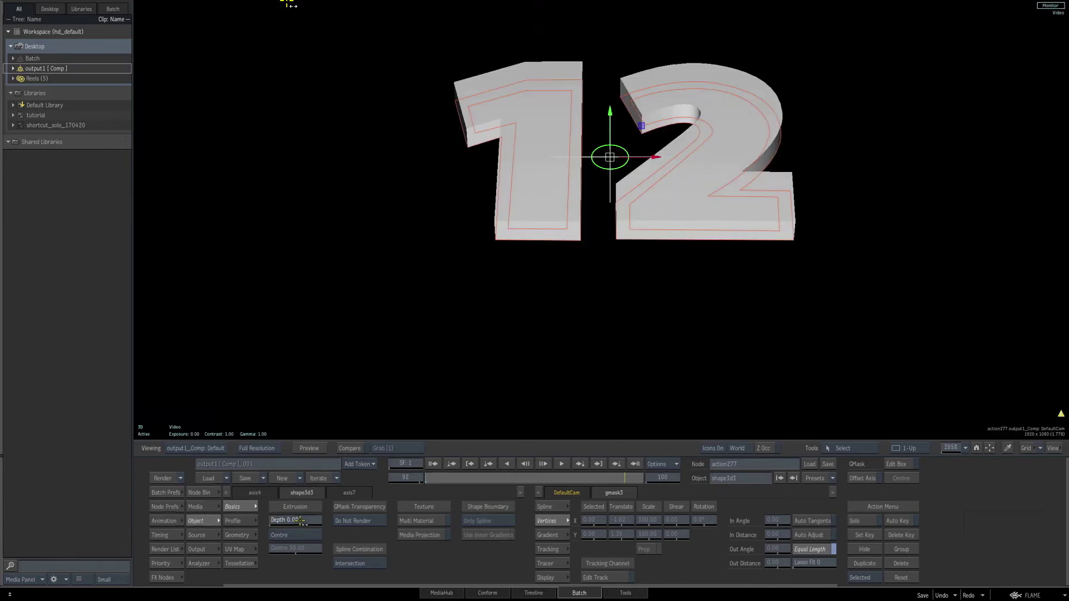
click(300, 519)
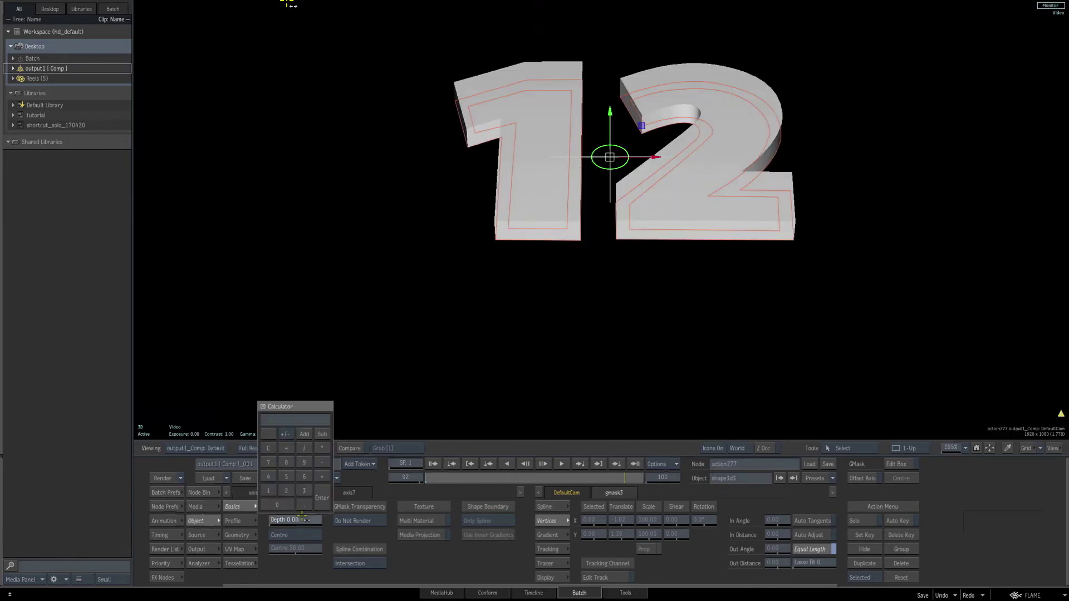
text(20)
key(Return)
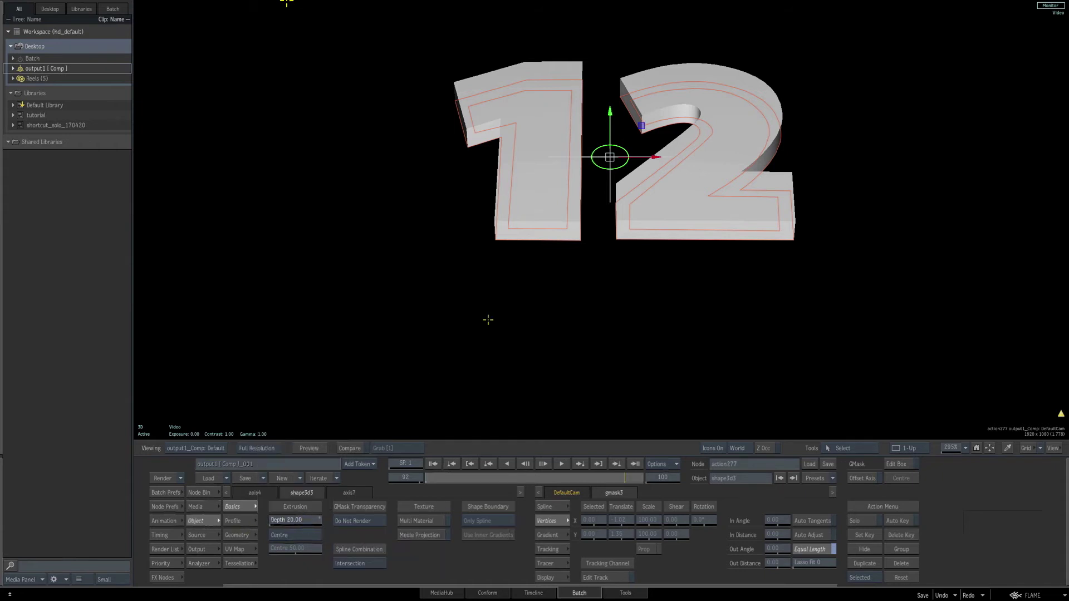
- Set the Z position of the inner 1 shape's top axis to 17
key(F8)
click(572, 218)
key(F8)
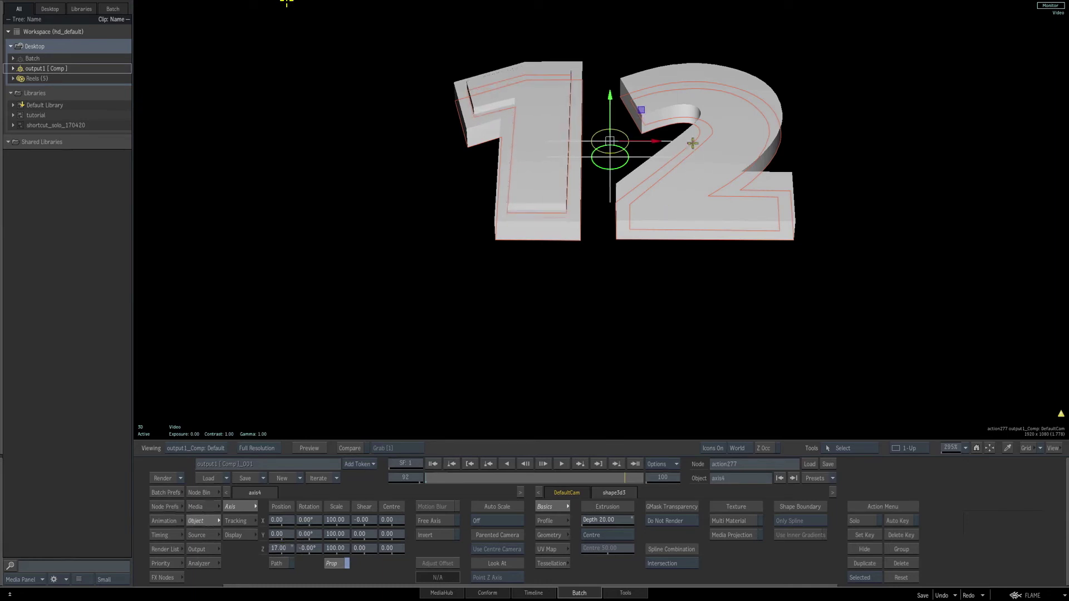
- Extrude the inner outline of the 2 with a depth of 20
click(760, 109)
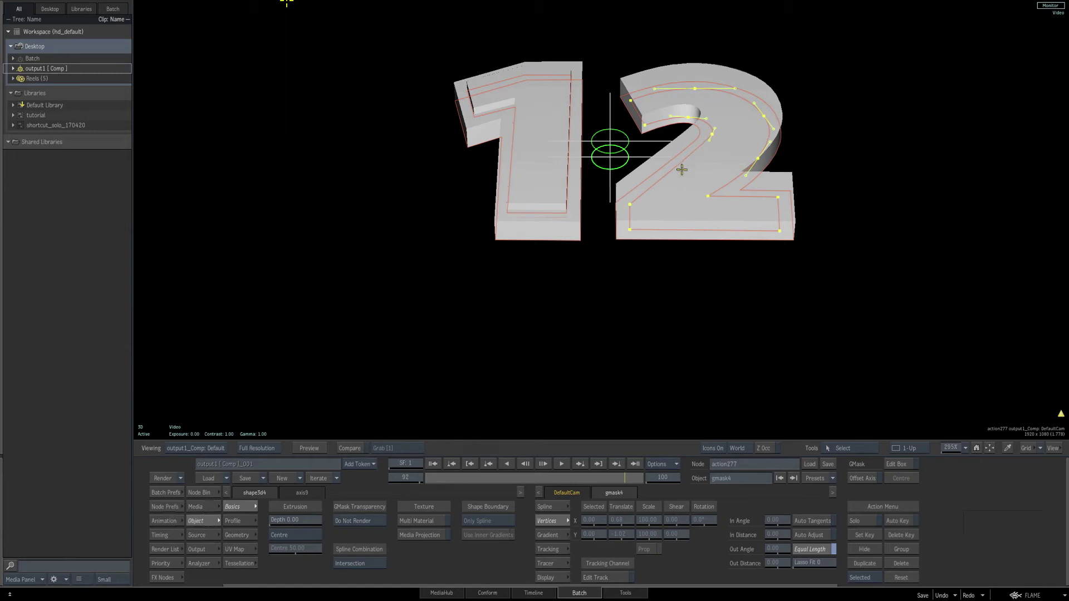
key(Escape)
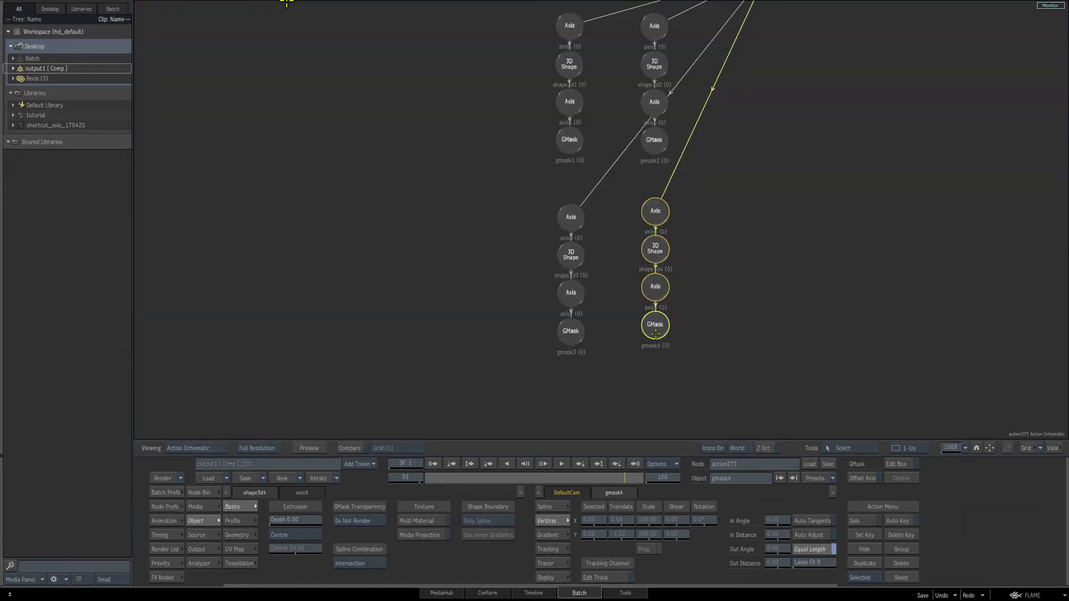
click(656, 249)
click(297, 520)
text(20)
key(Return)
- Set the Z position of the inner 2 shape's top axis to 17
click(655, 211)
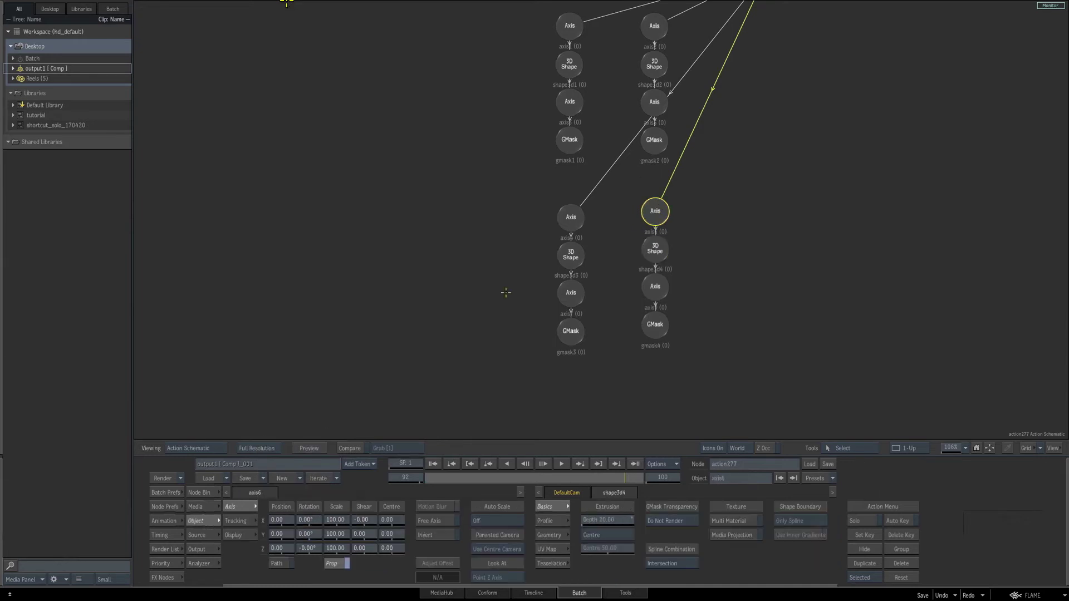
key(F4)
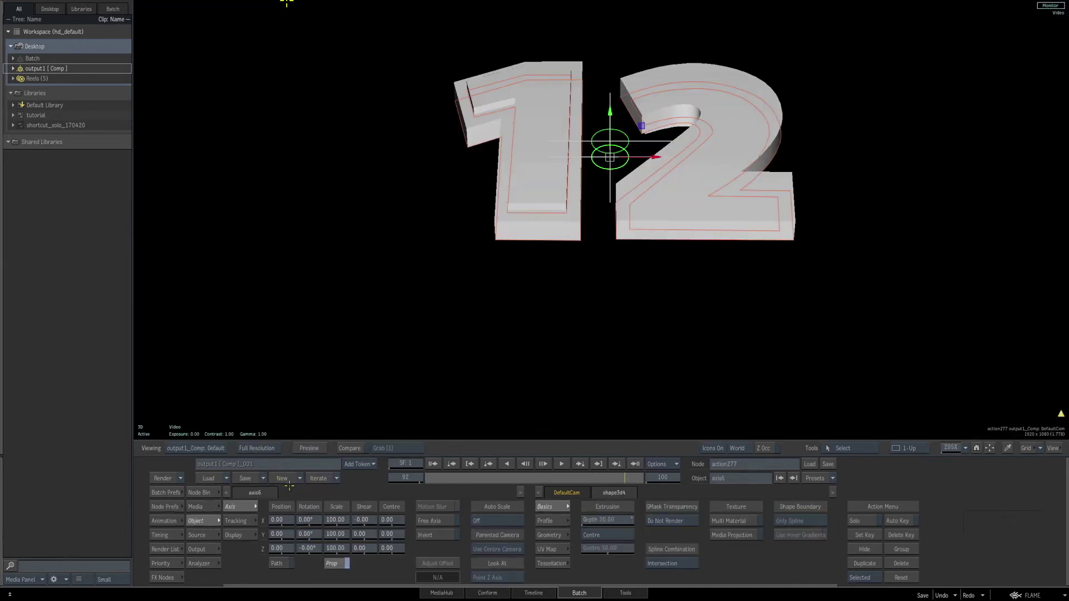
drag(280, 547, 284, 549)
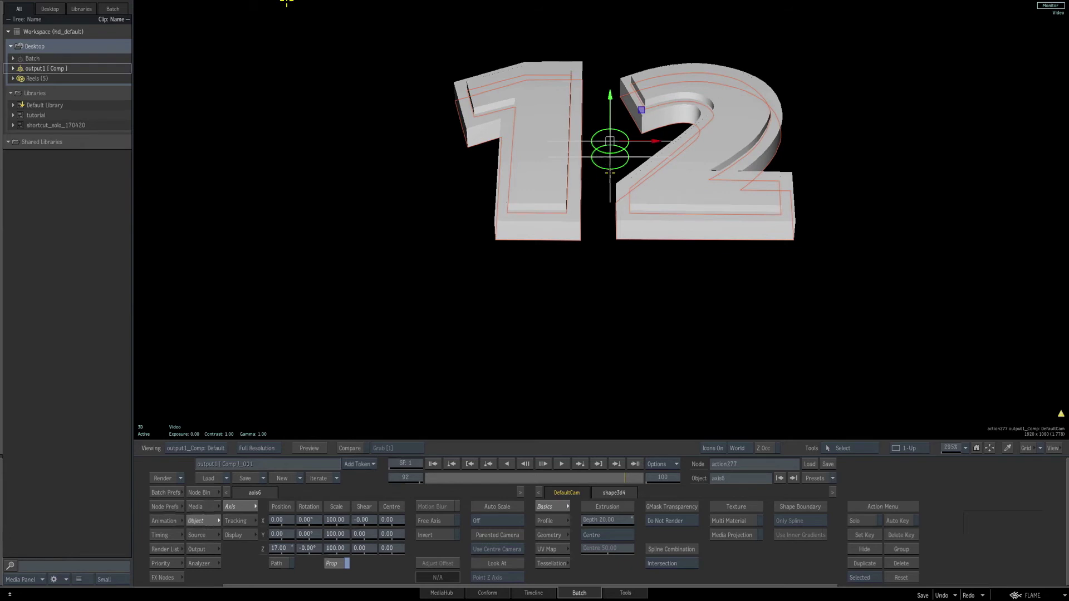
- Set the parent axis's X rotation to -39° to adjust the tilt of the whole 12
key(Escape)
drag(787, 46, 676, 152)
click(655, 76)
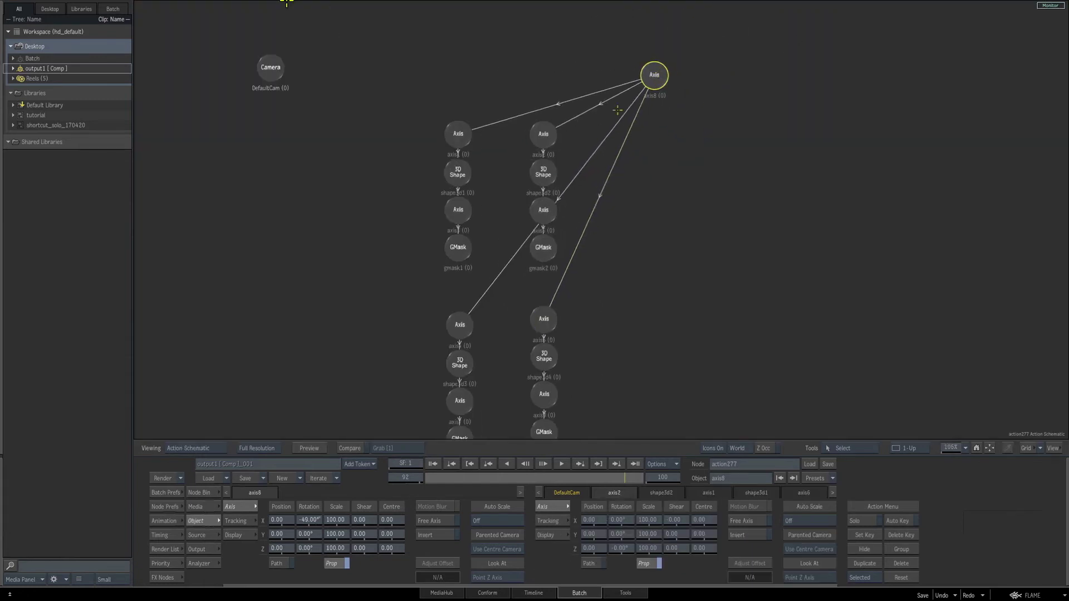
key(F1)
mouse_move(309, 519)
mouse_down()
mouse_move(330, 524)
mouse_move(312, 523)
mouse_up()
drag(952, 448, 870, 444)
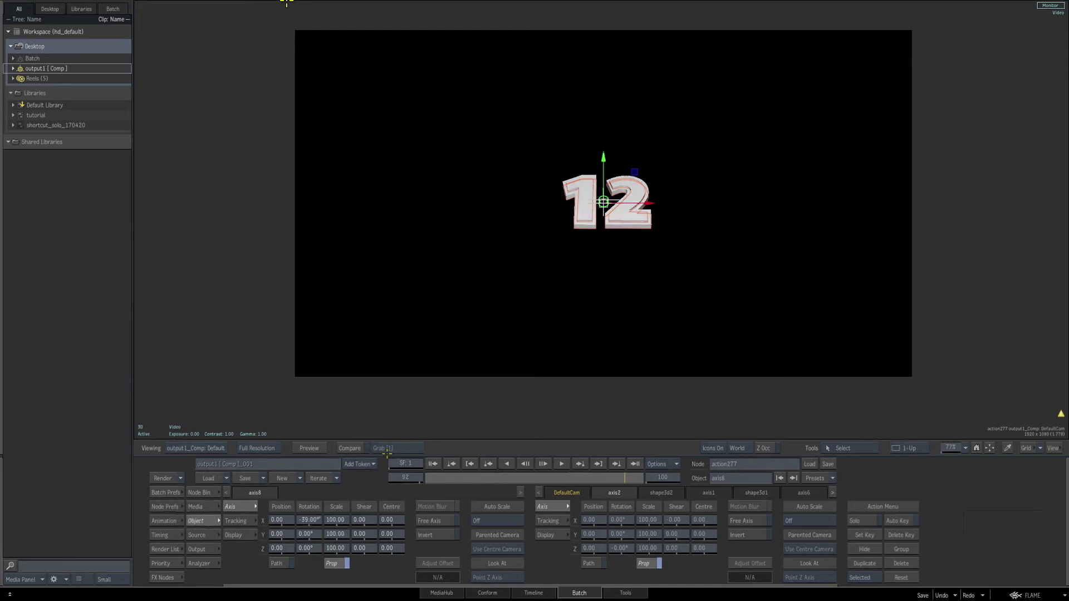
- Copy the 12's complete node tree under its parent axis and open the watch dial's Action, action209
key(Escape)
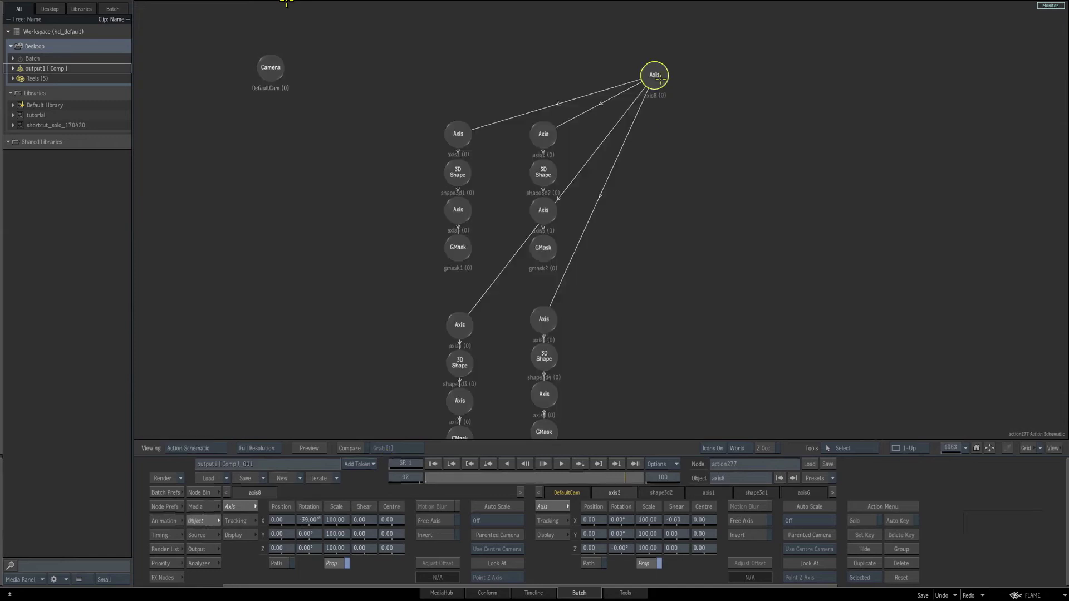
drag(651, 75, 672, 43)
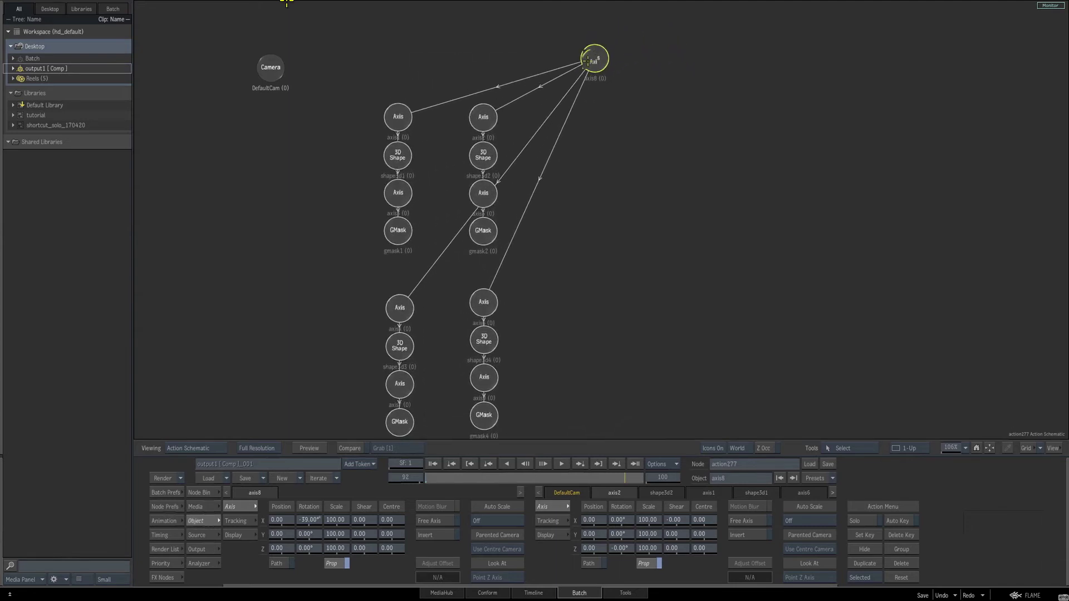
drag(587, 59, 622, 38)
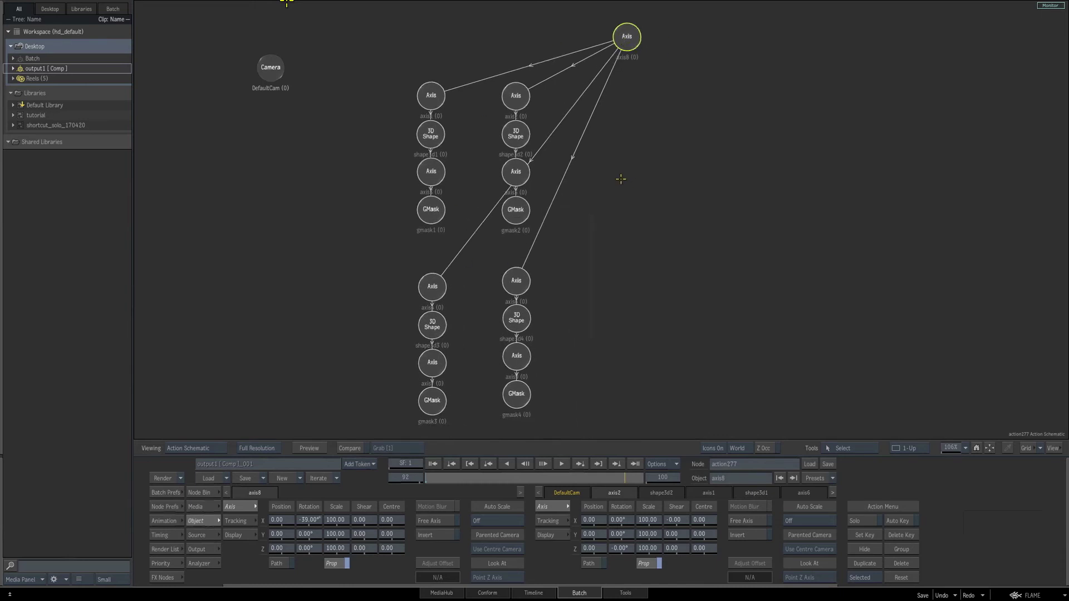
key(Escape)
click(618, 132)
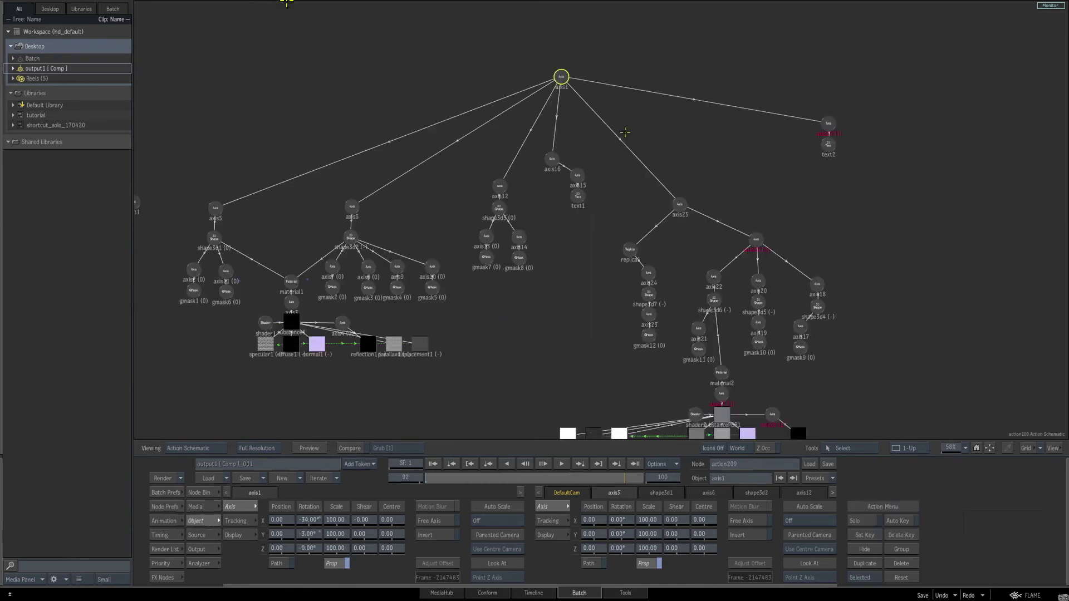
key(Tab)
key(F1)
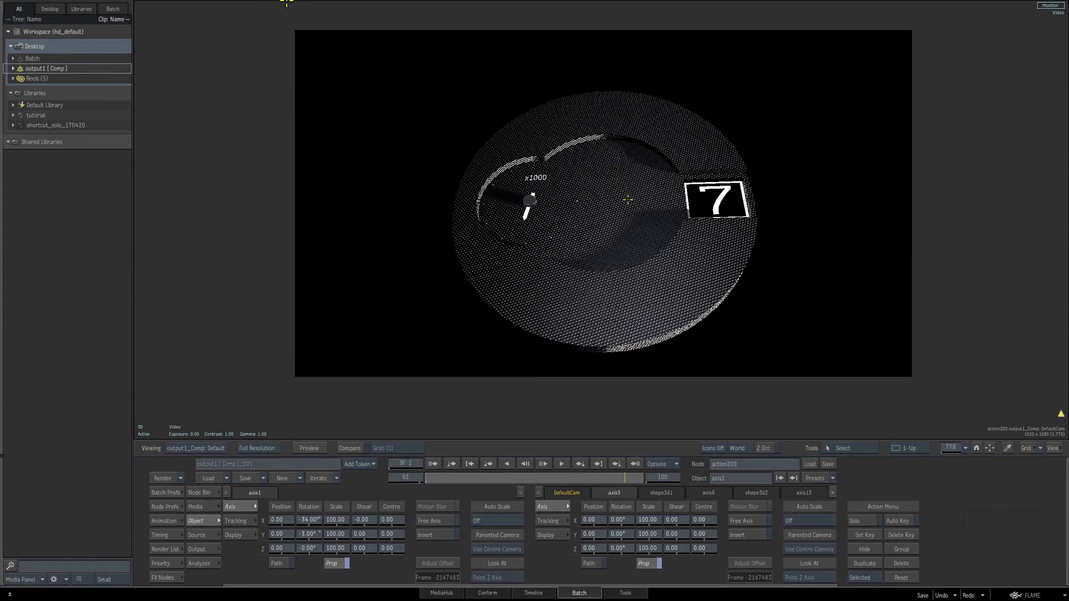
- Paste the 12's node tree into the dial's Action schematic and move it clear of the existing nodes
key(F4)
drag(756, 286, 712, 239)
key(ctrl+v)
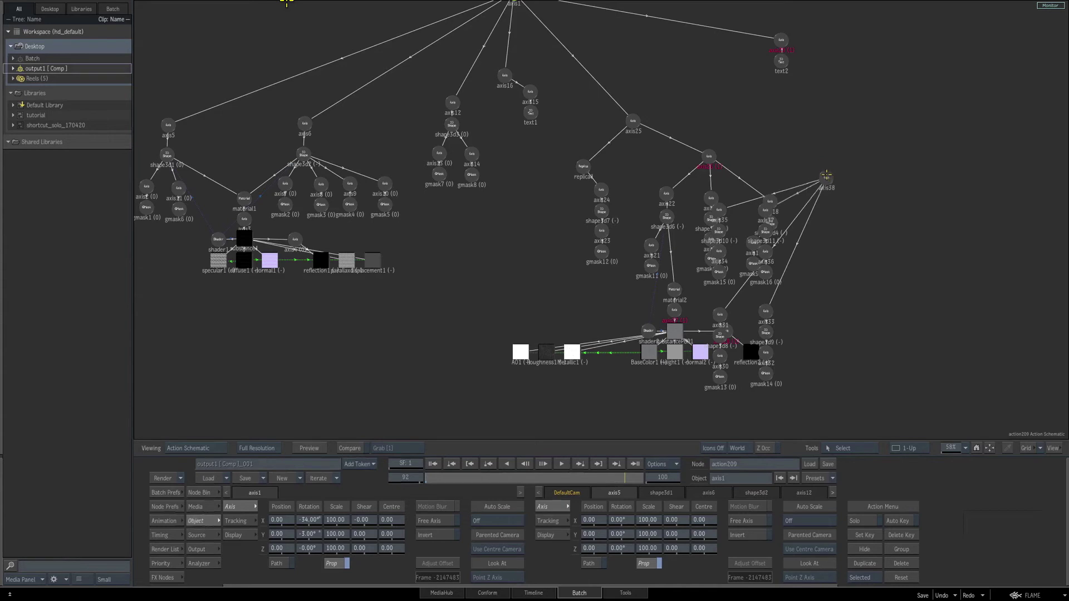
drag(826, 176, 895, 89)
key(F4)
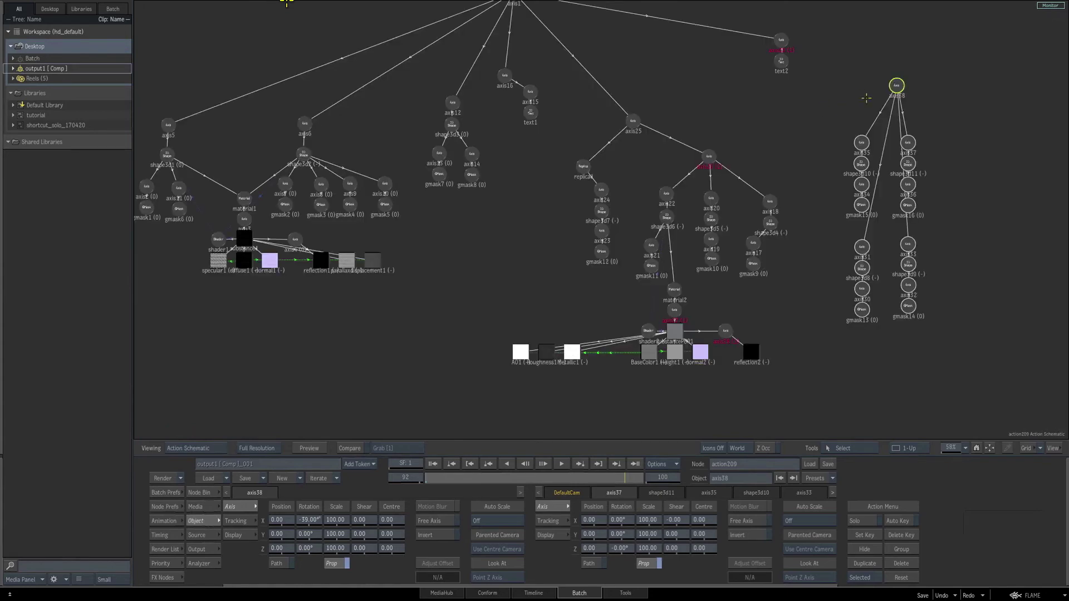
key(F4)
drag(893, 82, 888, 84)
key(Down)
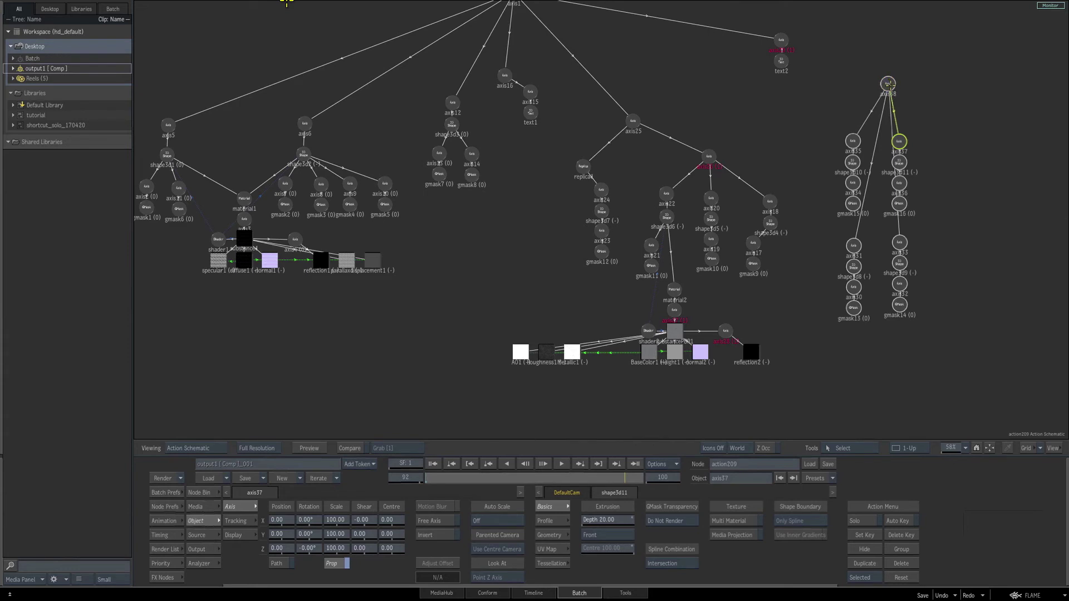
mouse_move(888, 83)
mouse_down()
mouse_move(884, 96)
mouse_move(882, 78)
mouse_move(884, 95)
mouse_move(888, 85)
mouse_up()
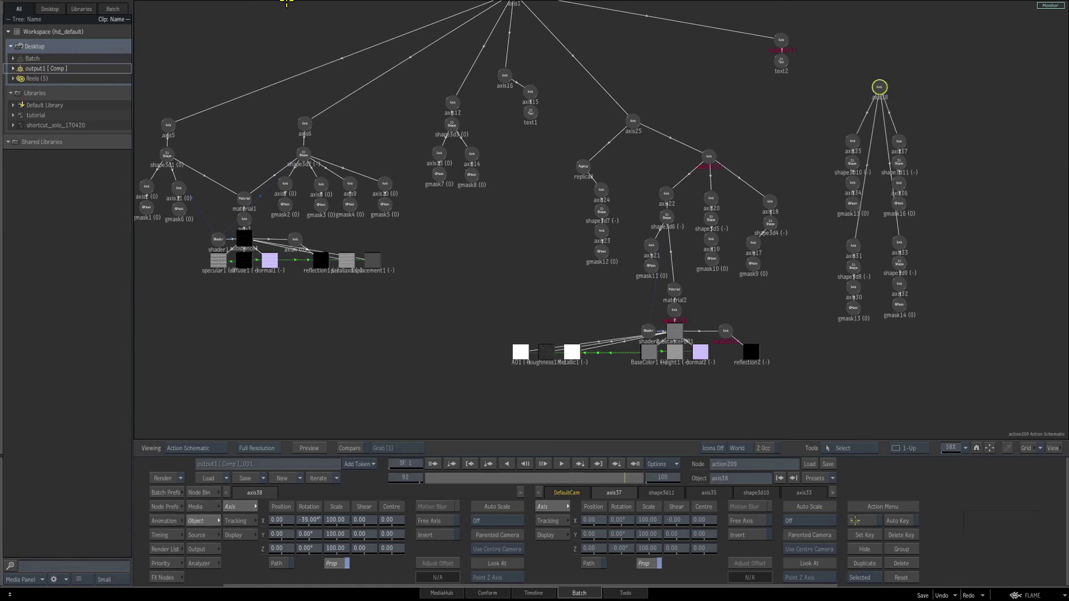
- Reset the pasted 12's parent axis and connect it as a child of axis1, the dial's main axis
click(900, 578)
drag(546, 2, 516, 62)
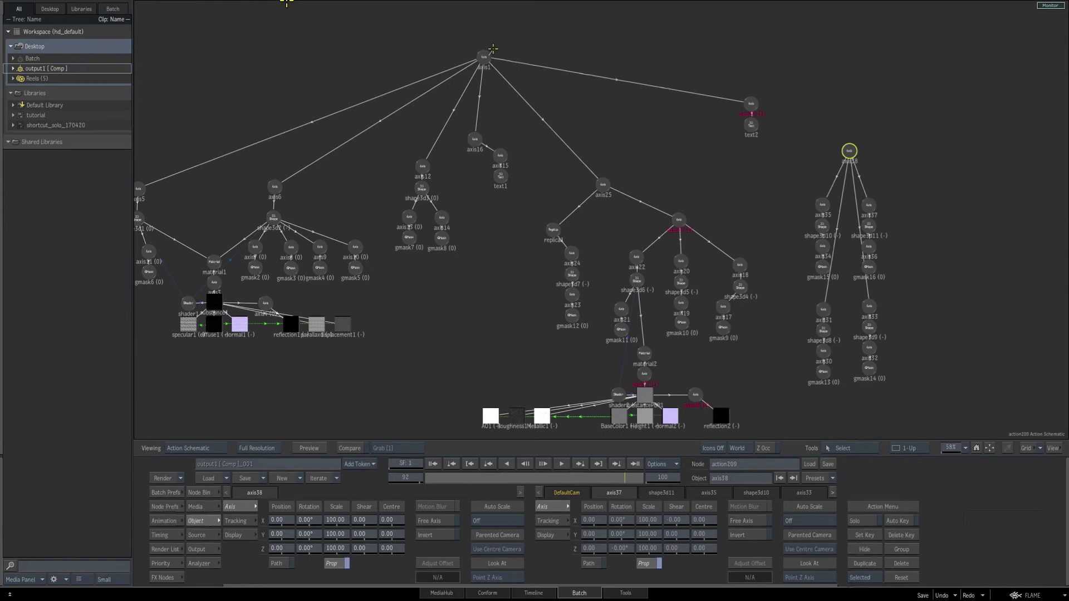
drag(493, 48, 847, 152)
click(851, 151)
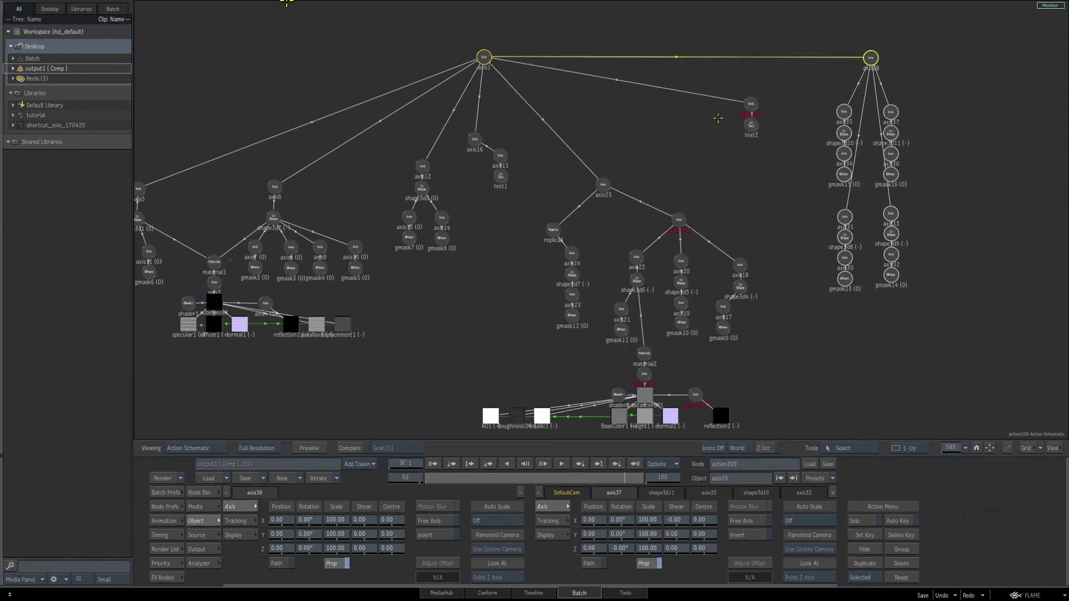
key(F4)
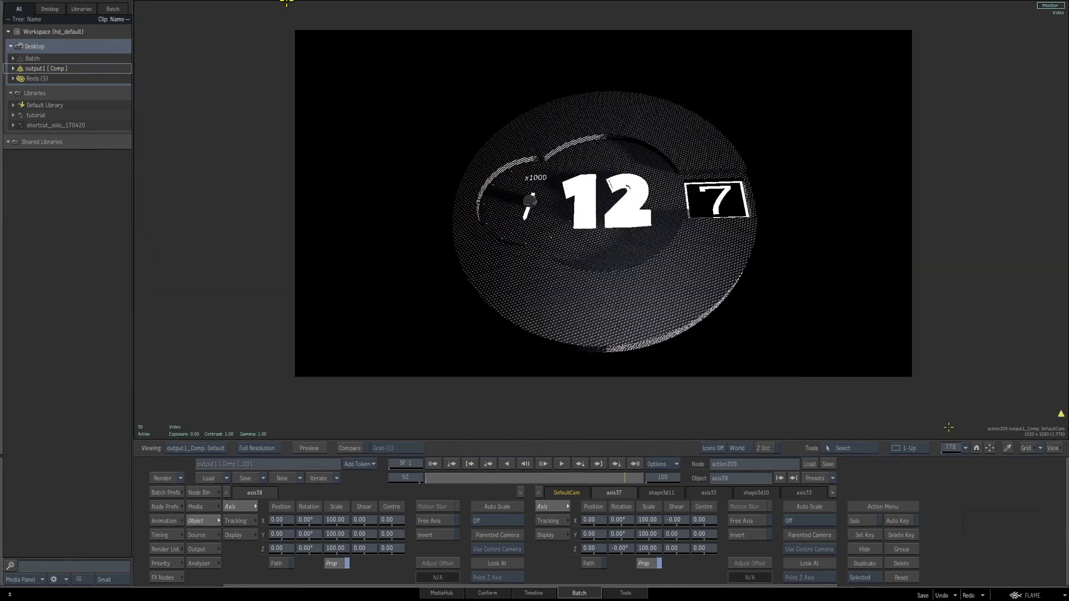
drag(953, 448, 1017, 448)
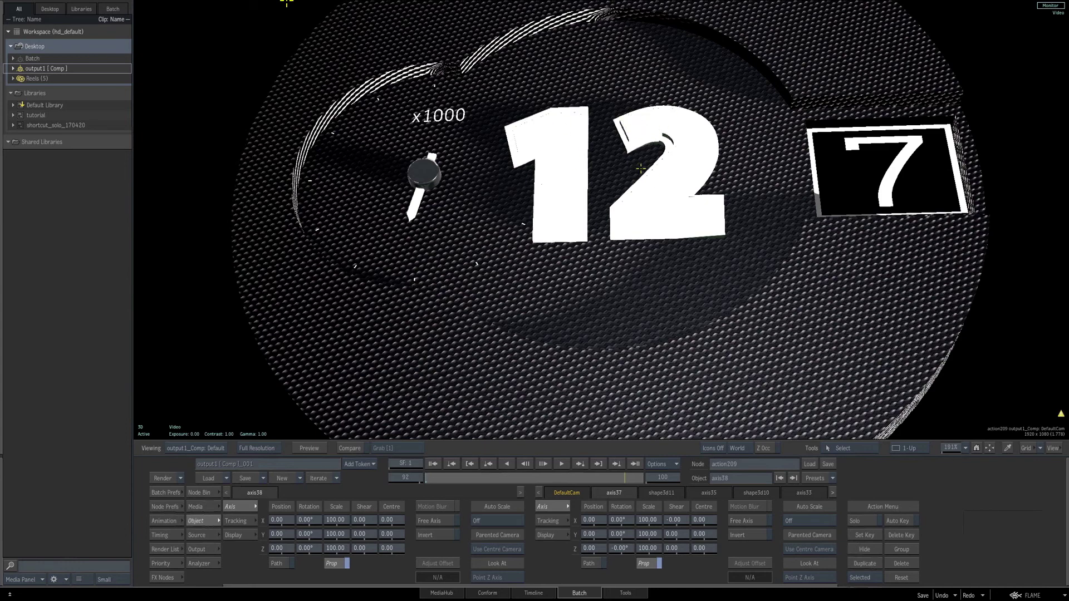
- Spread the outer 1 and outer 2 node branches apart beneath the 12's parent axis in the schematic
key(Escape)
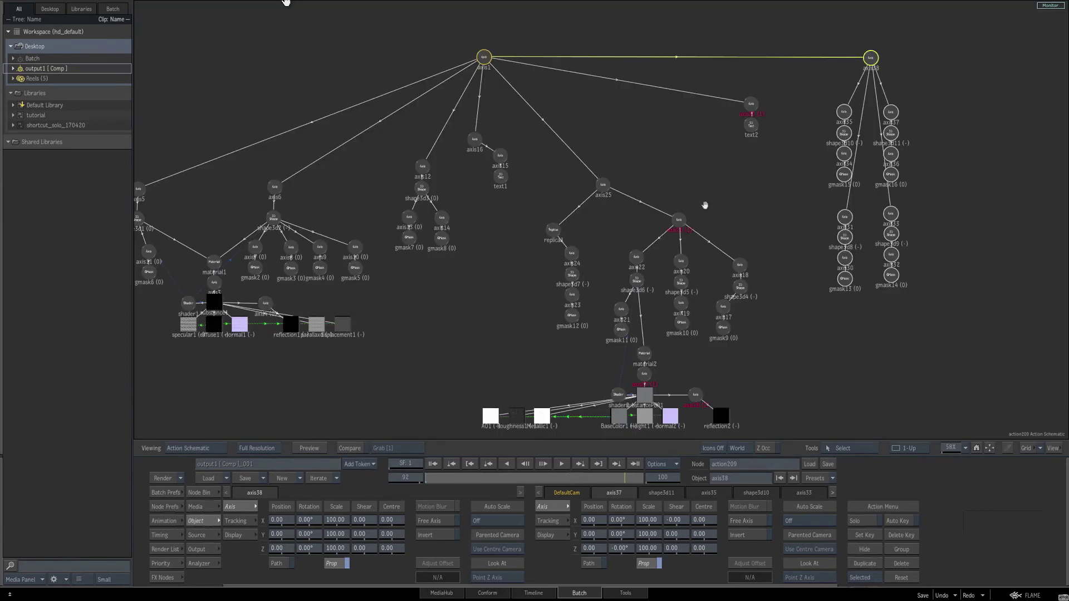
drag(713, 213, 585, 189)
click(787, 84)
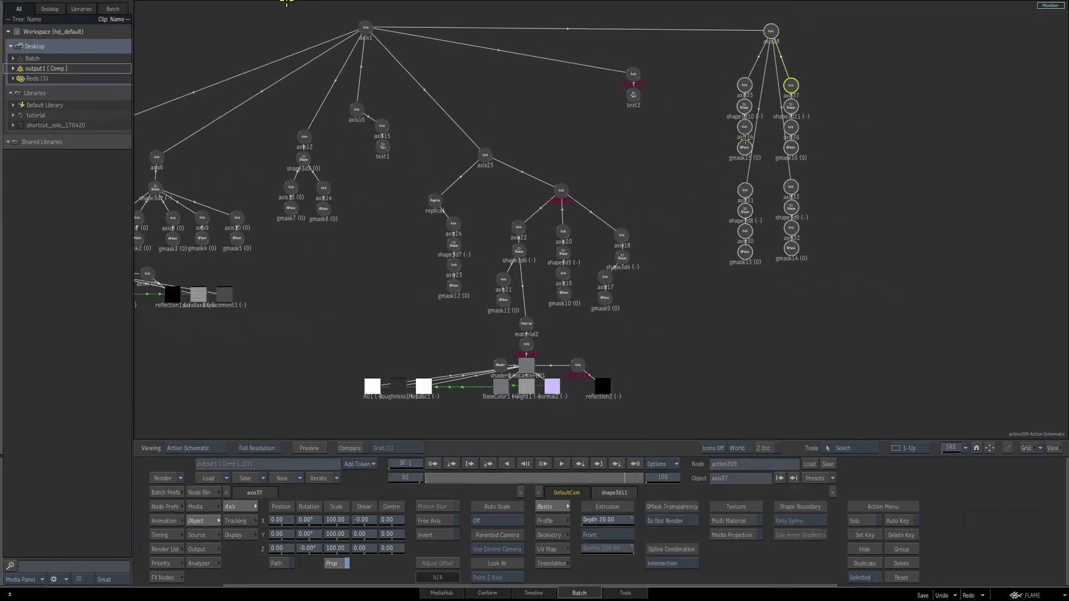
click(743, 106)
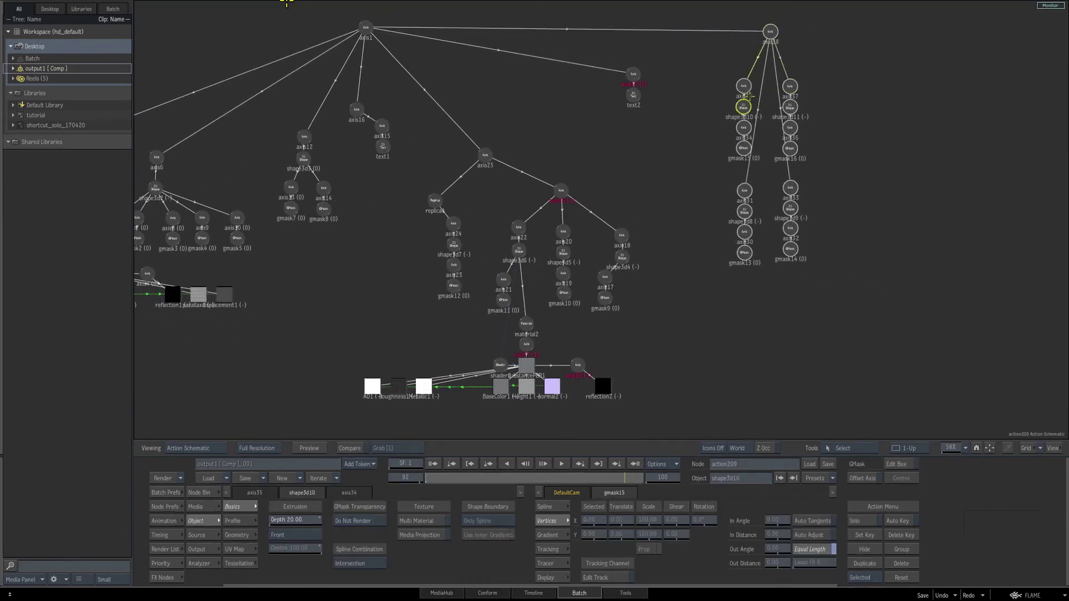
click(743, 87)
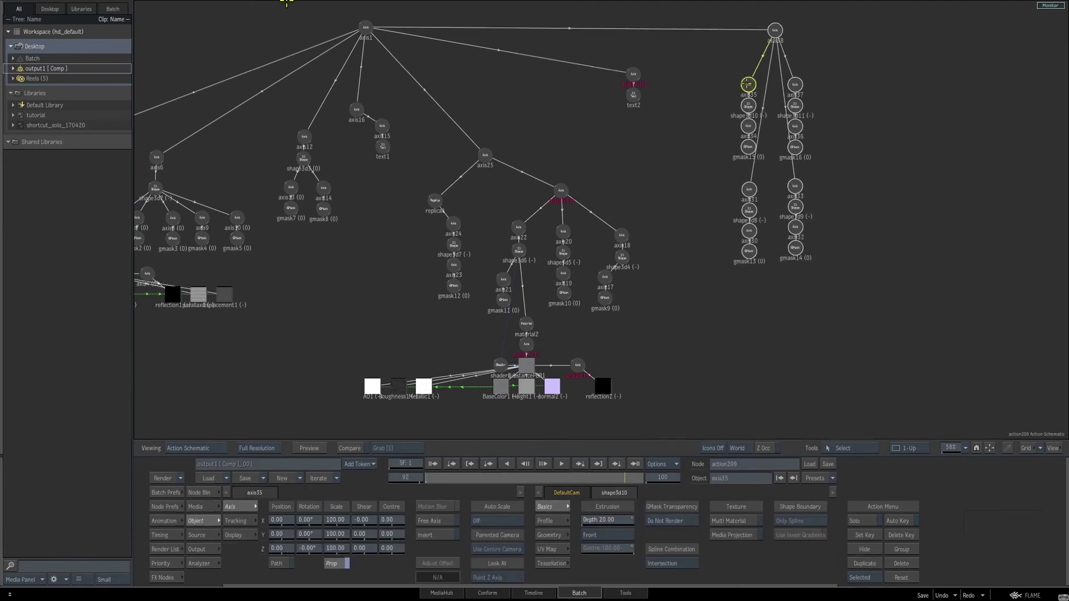
click(795, 84)
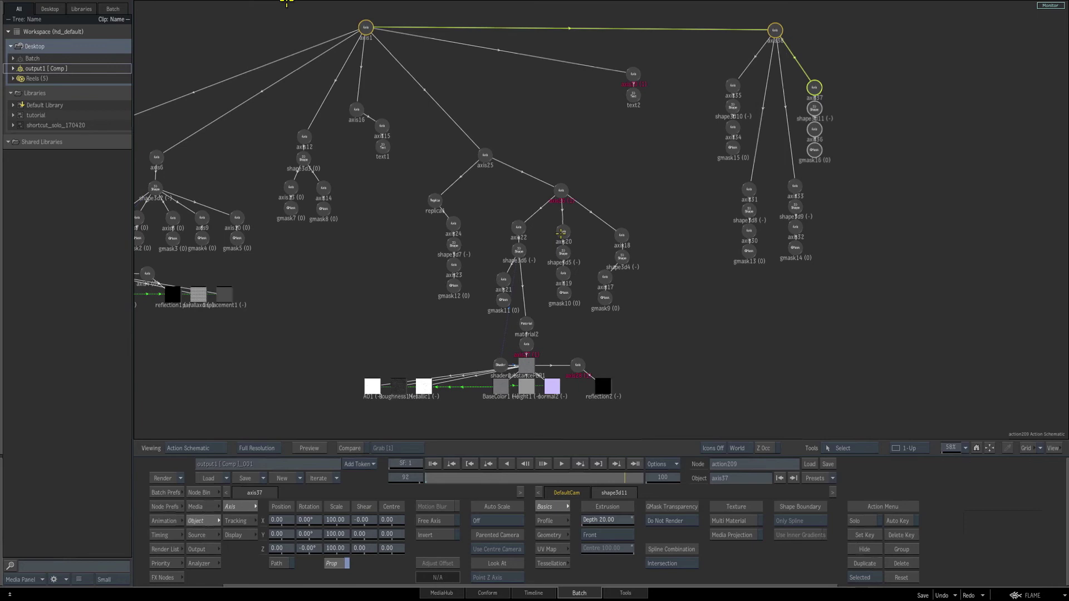
- Connect the outer 1 and outer 2 3D shapes, shape3d10 and shape3d11, to material2
key(c)
drag(729, 109, 527, 324)
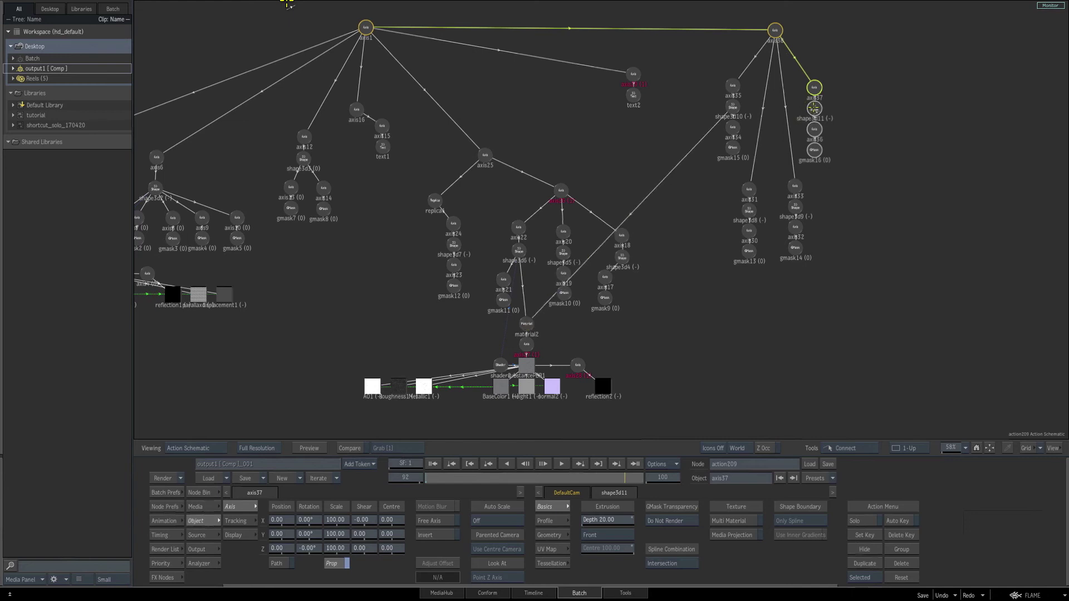
drag(814, 108, 527, 323)
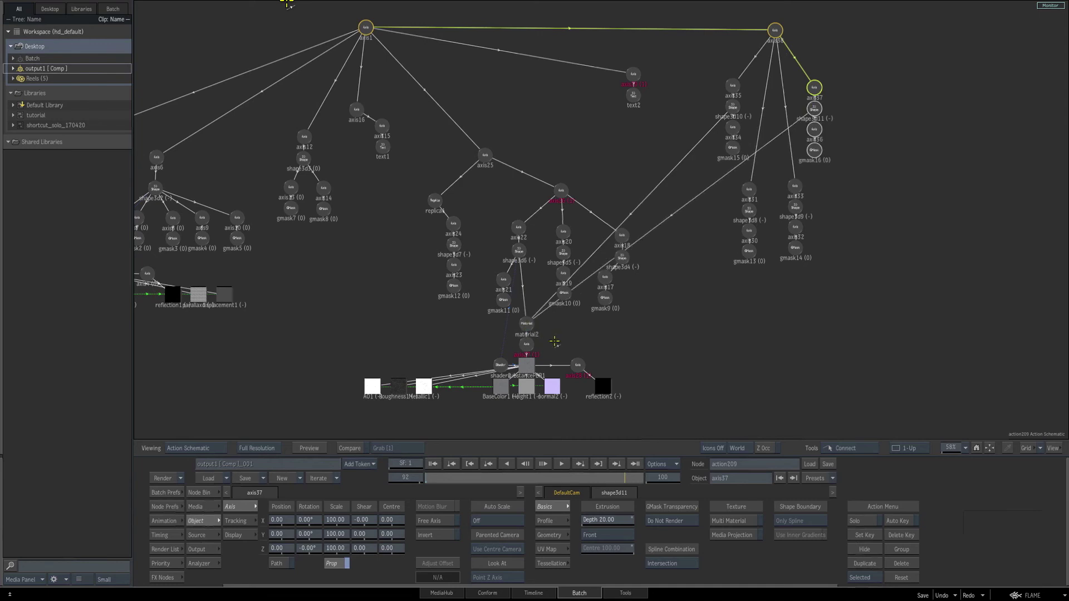
- Light-link the shader attached to material2 to the outer 1 and outer 2 shapes
key(shift+l)
drag(504, 365, 735, 104)
drag(505, 366, 814, 111)
key(F4)
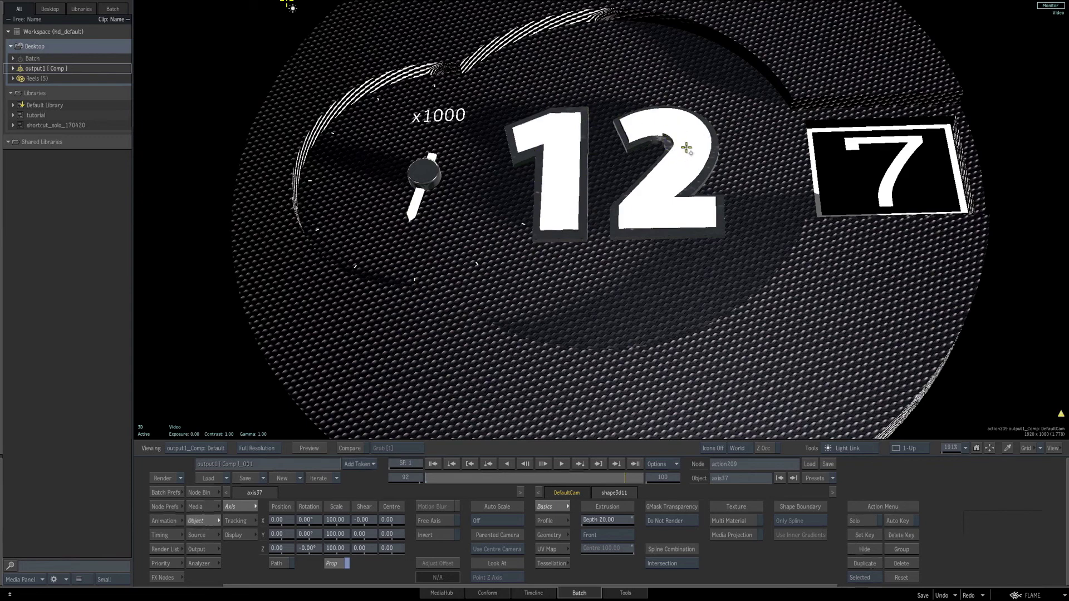
click(668, 119)
- Examine the size and placement of the 12 in the finished watch render, and return to the dial's Action
key(1)
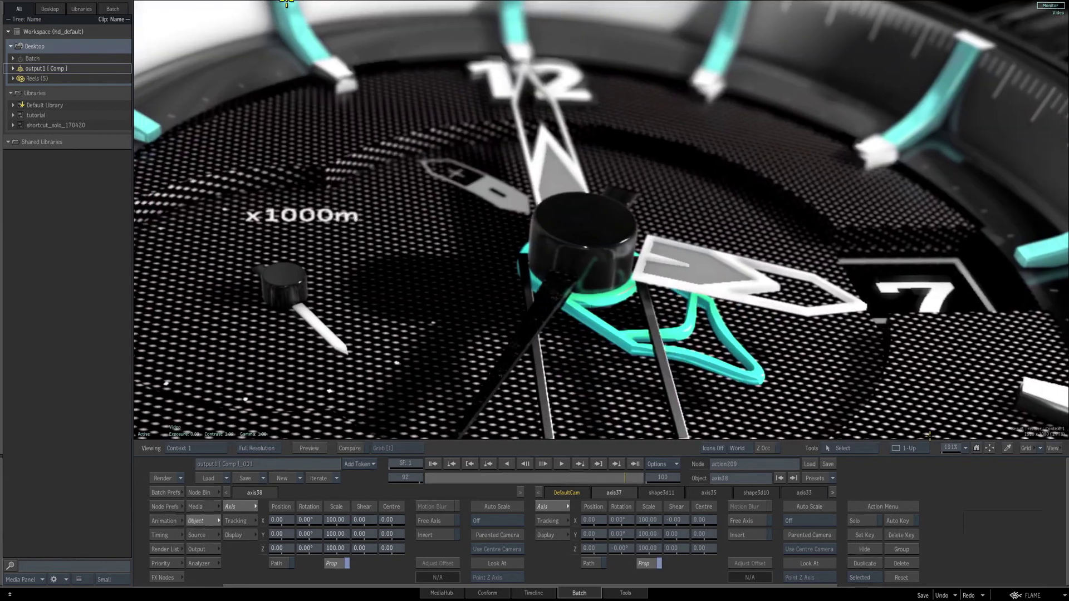
drag(951, 448, 919, 448)
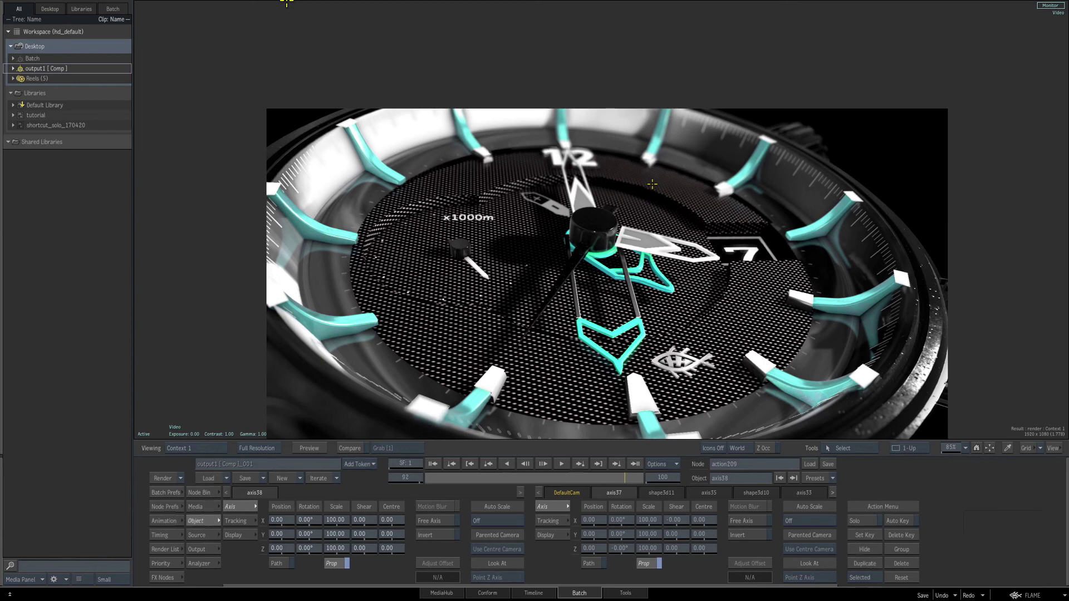
key(grave)
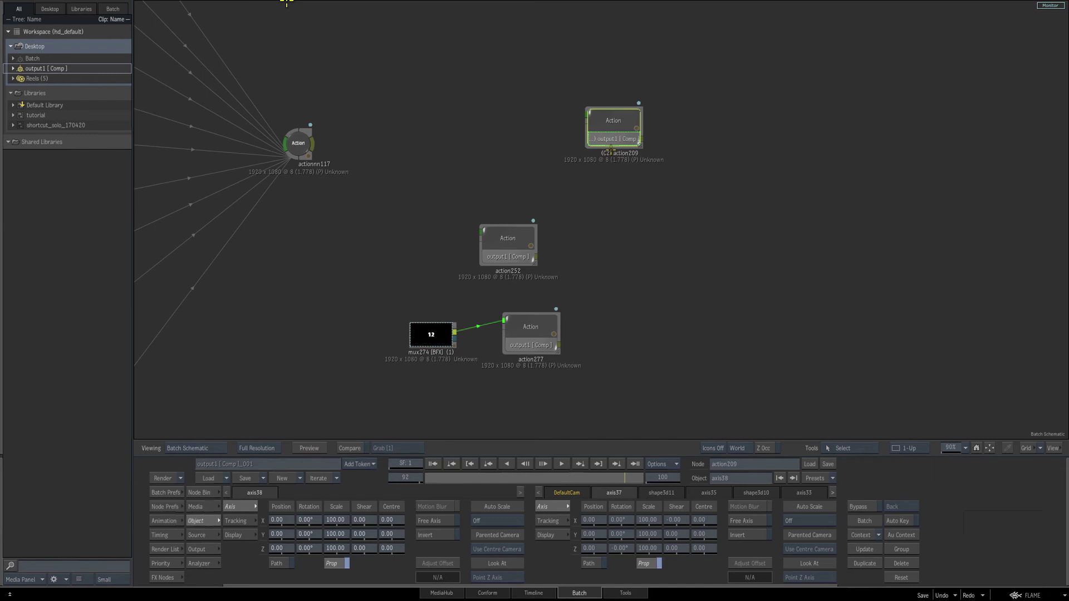
double_click(609, 144)
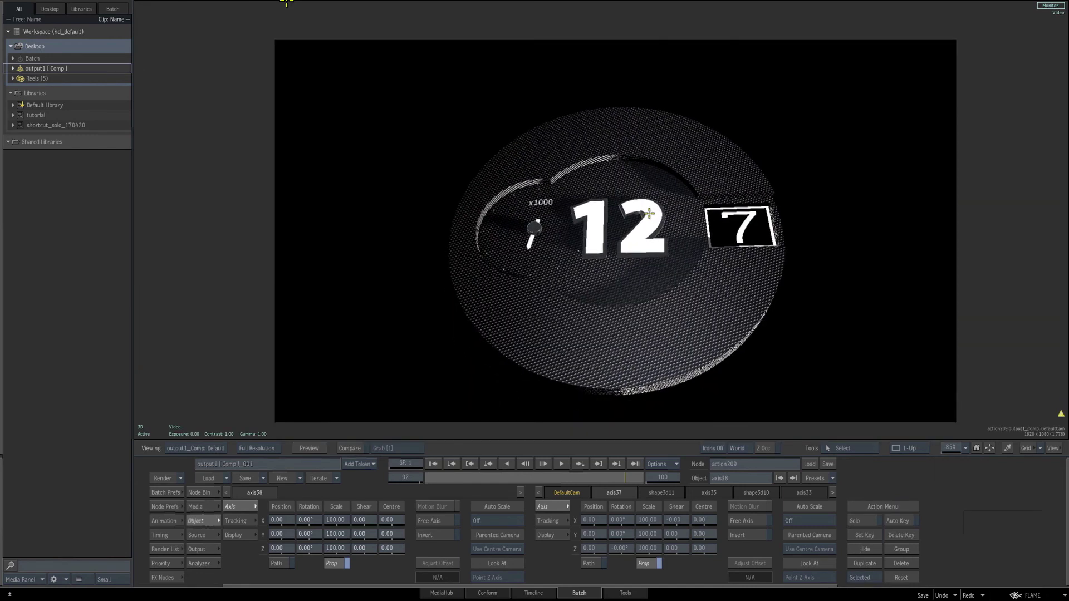
- Scale the 12's parent axis proportionally to 62
key(Escape)
drag(776, 35, 773, 32)
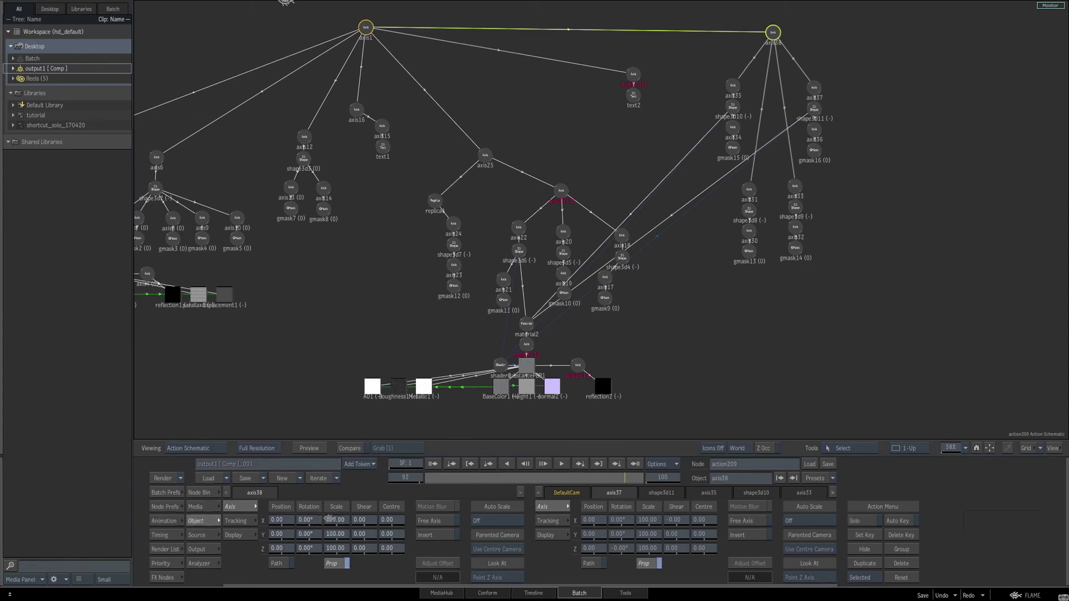
key(F1)
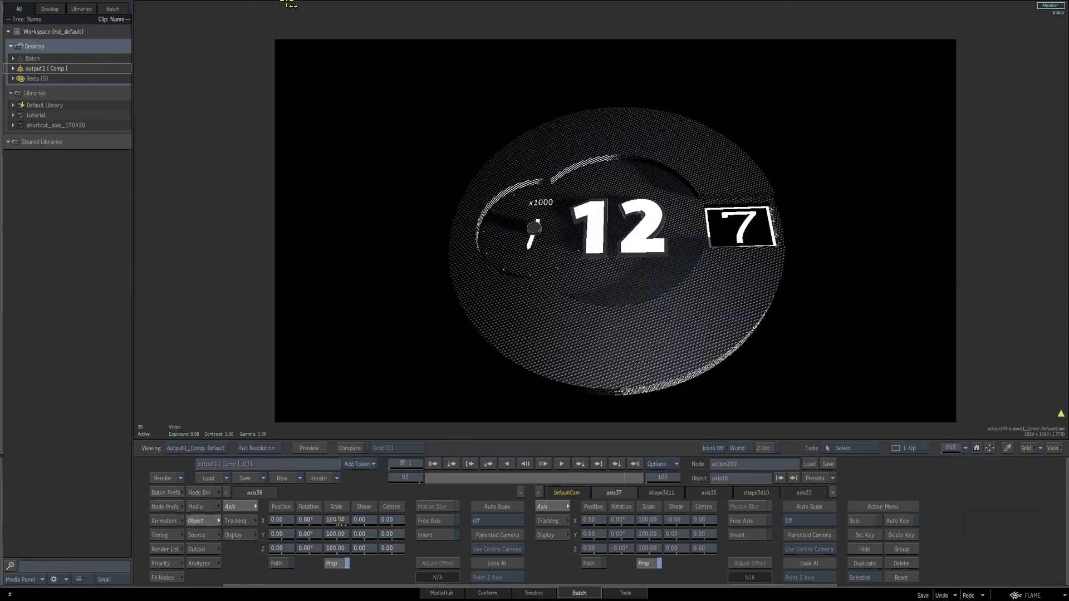
drag(336, 520, 313, 526)
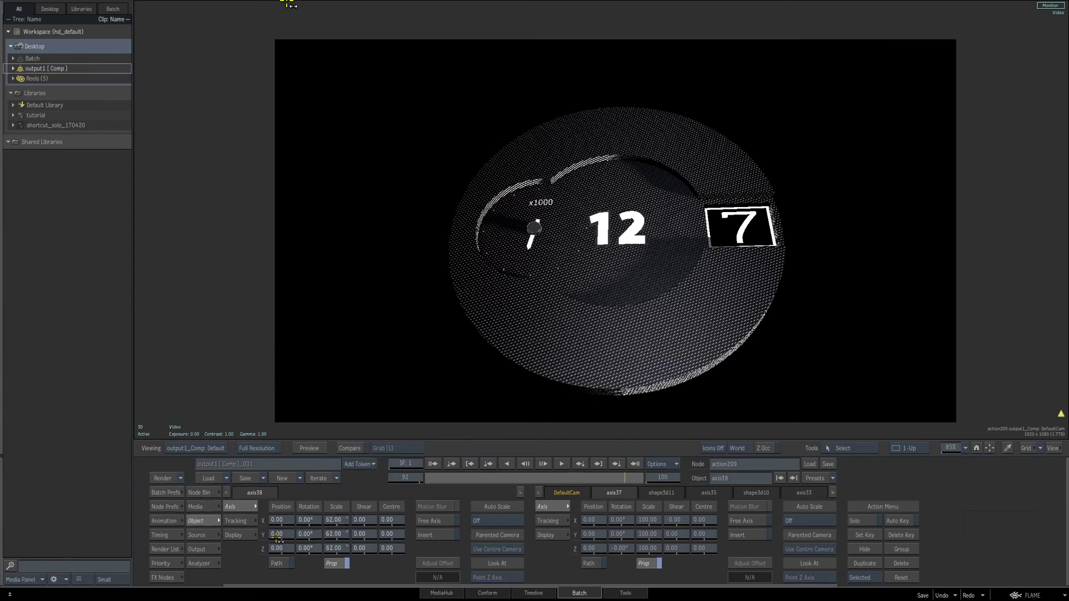
- Move the 12 to the dial's upper edge by setting its parent axis's Y position to 341 and Z position to 37
drag(276, 537, 354, 519)
drag(281, 550, 290, 548)
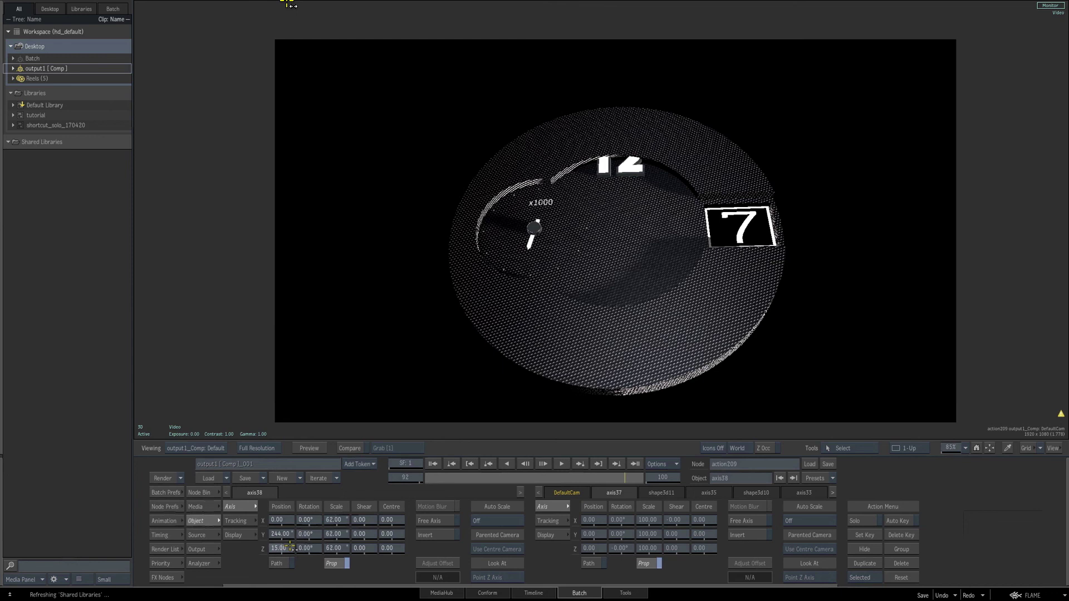
drag(290, 548, 301, 548)
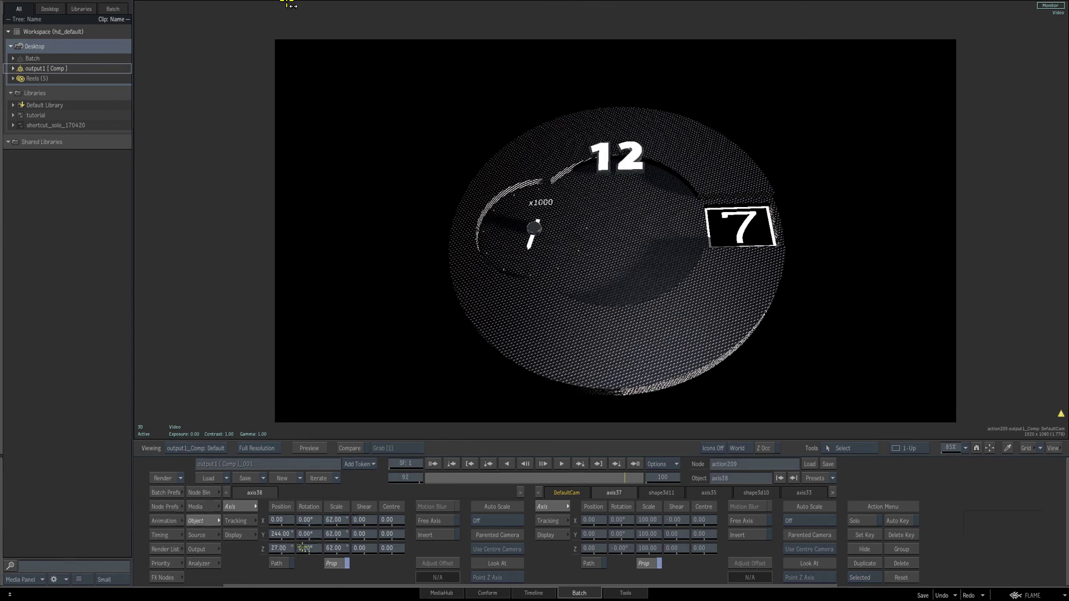
mouse_move(282, 536)
mouse_down()
mouse_move(314, 524)
mouse_move(284, 547)
mouse_move(289, 541)
mouse_up()
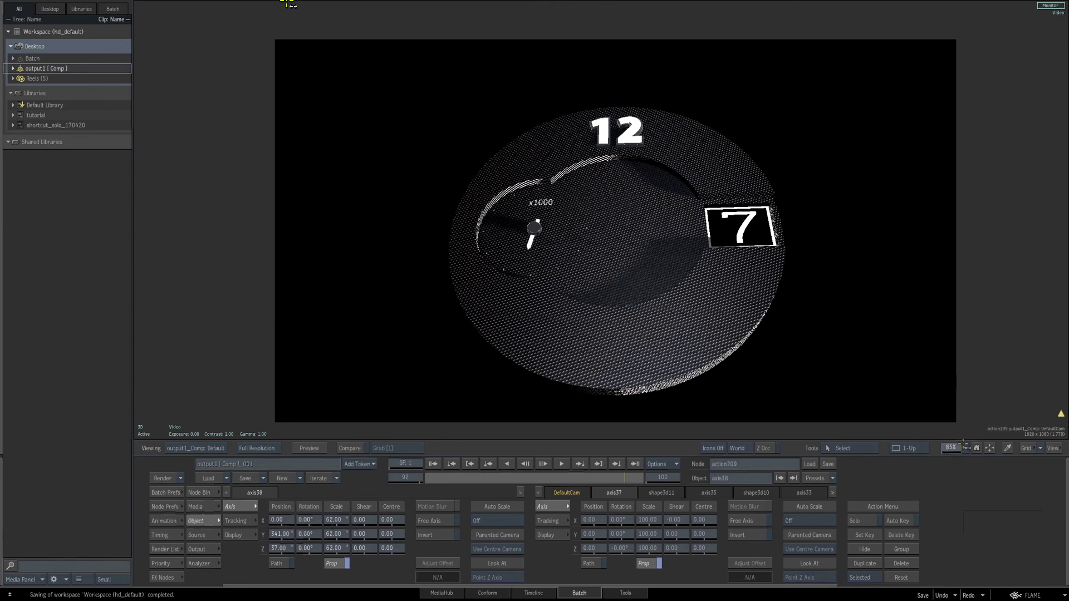
- Lower the 12 onto the dial with a Z position of 33 and reduce its parent axis's scale to 52
drag(963, 444, 1051, 444)
drag(692, 217, 805, 102)
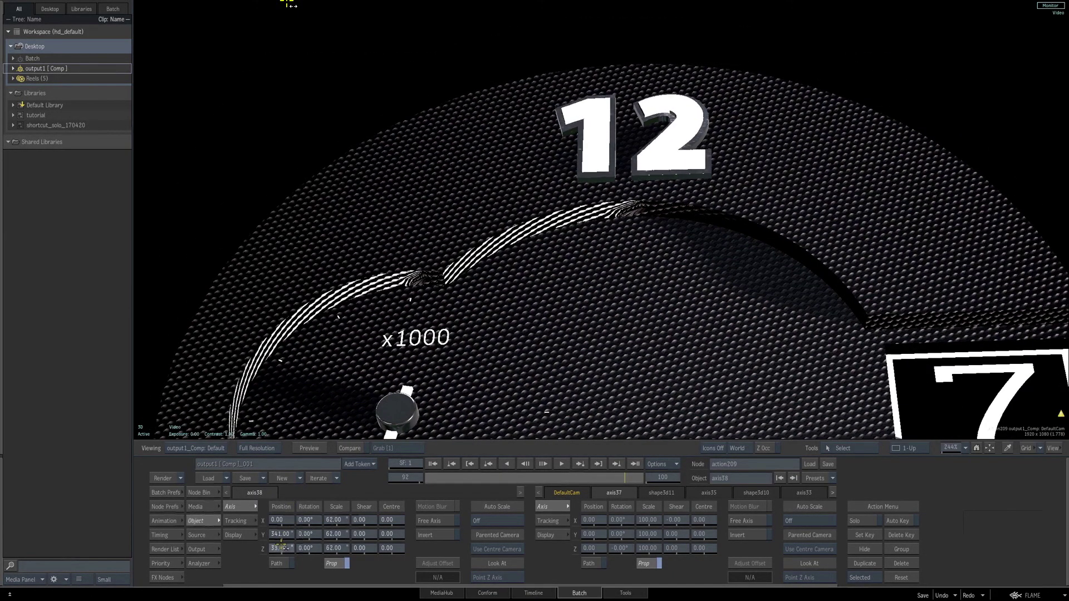
drag(281, 546, 280, 548)
drag(339, 522, 336, 522)
drag(955, 449, 874, 448)
drag(820, 307, 826, 236)
drag(650, 206, 635, 228)
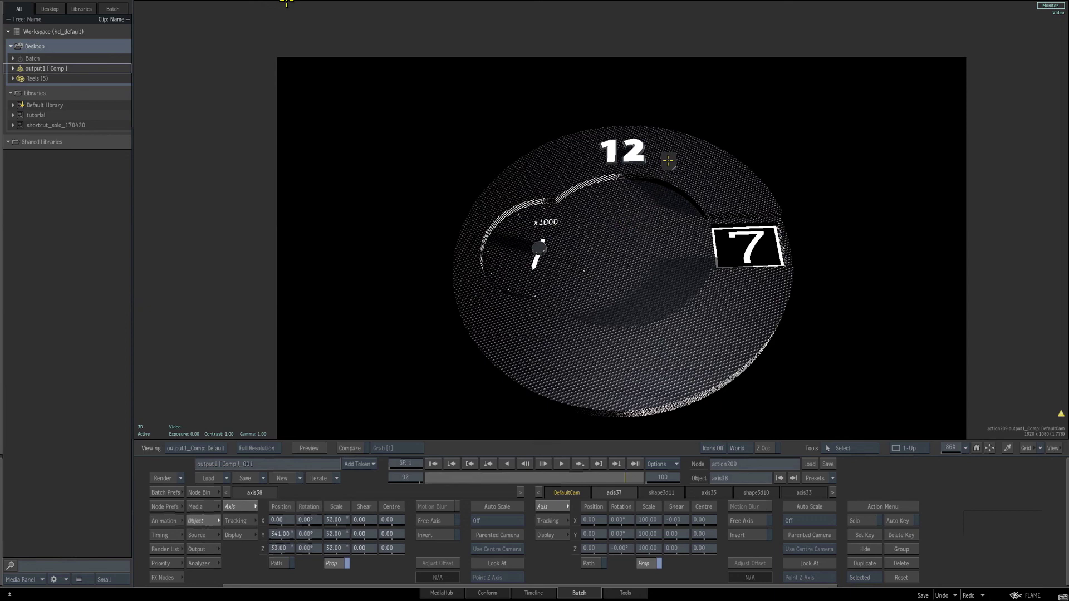
- Tilt the whole dial back and forth with axis1 to check the 12, finishing at an X rotation of -33°
key(F4)
click(363, 26)
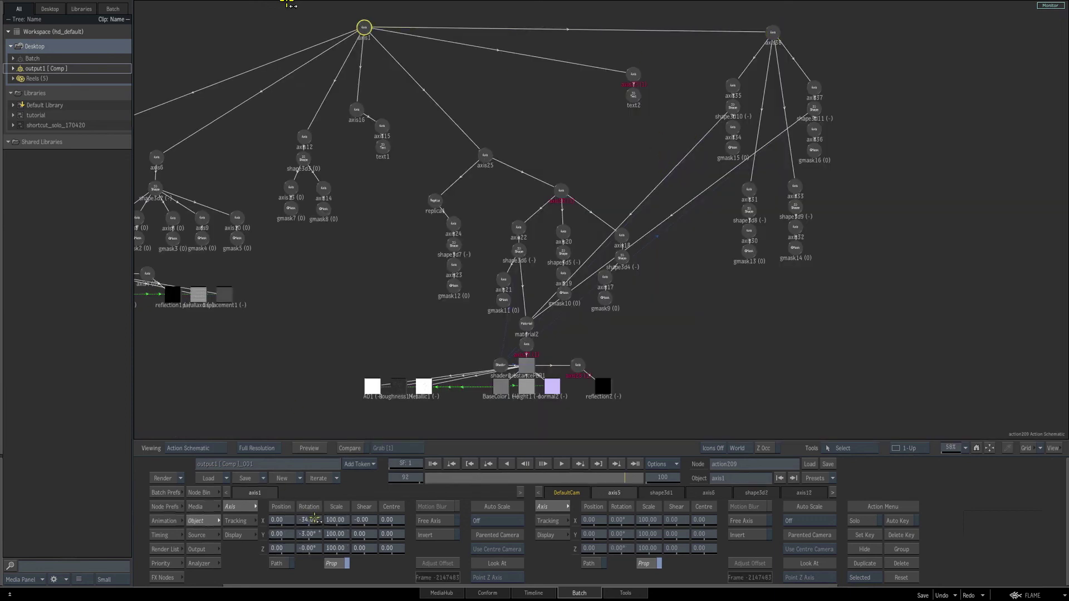
key(F1)
drag(311, 518, 316, 519)
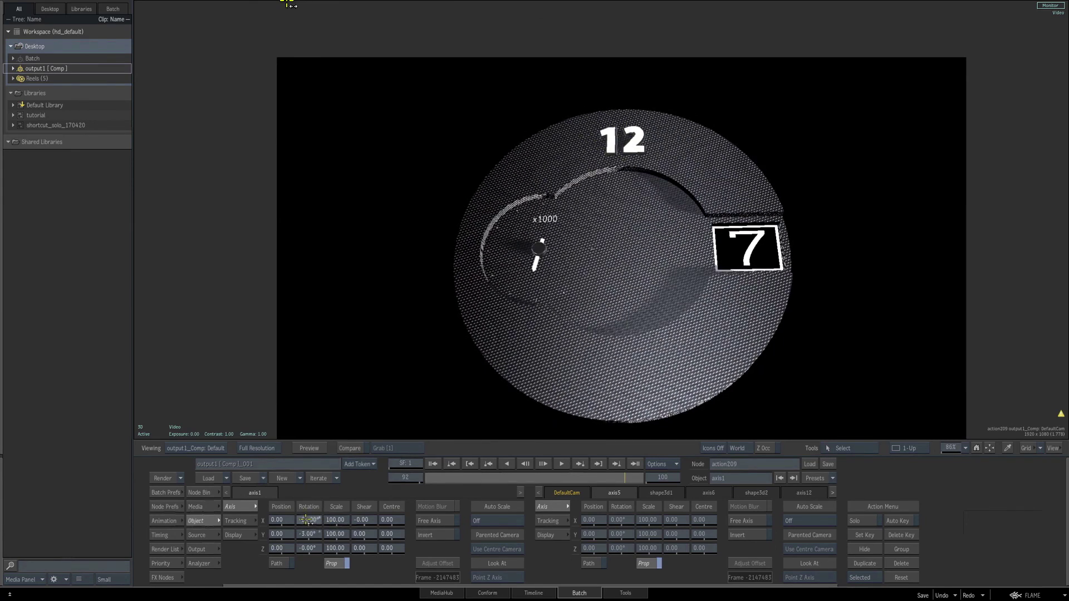
drag(319, 524, 294, 520)
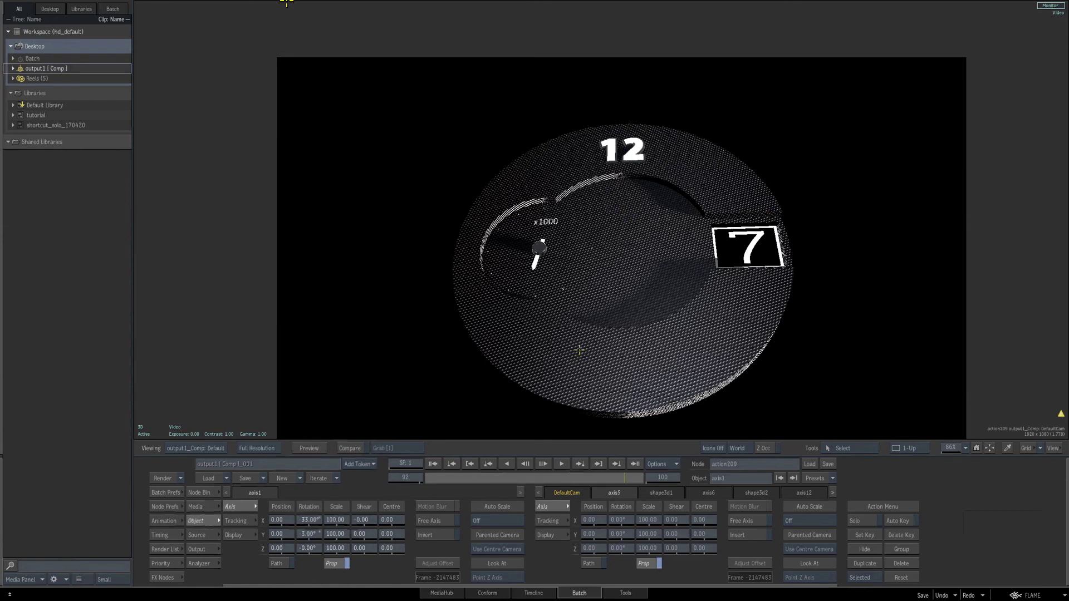
drag(604, 298, 576, 246)
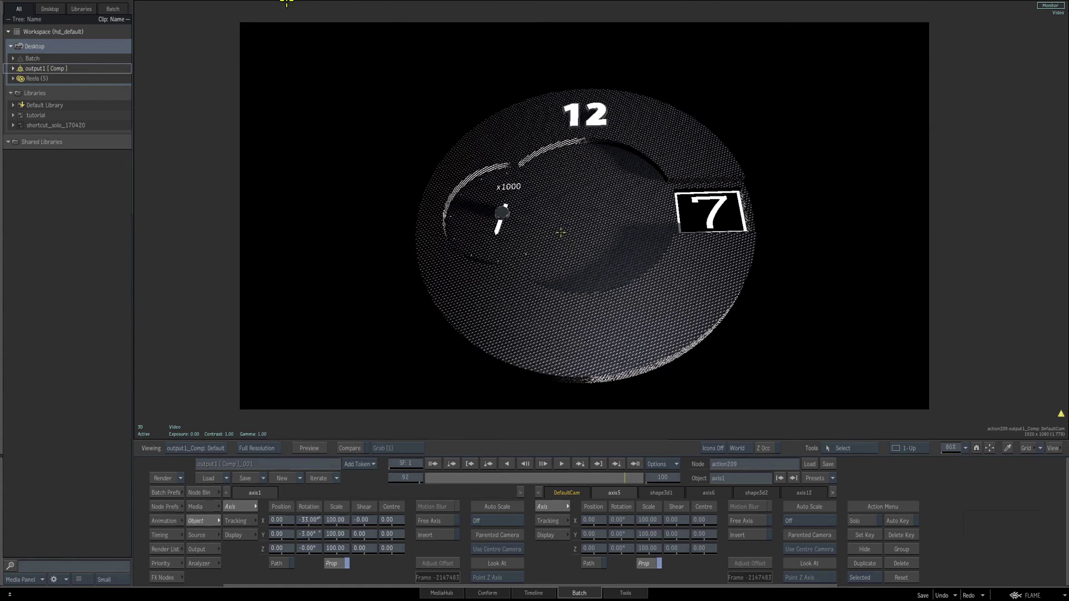